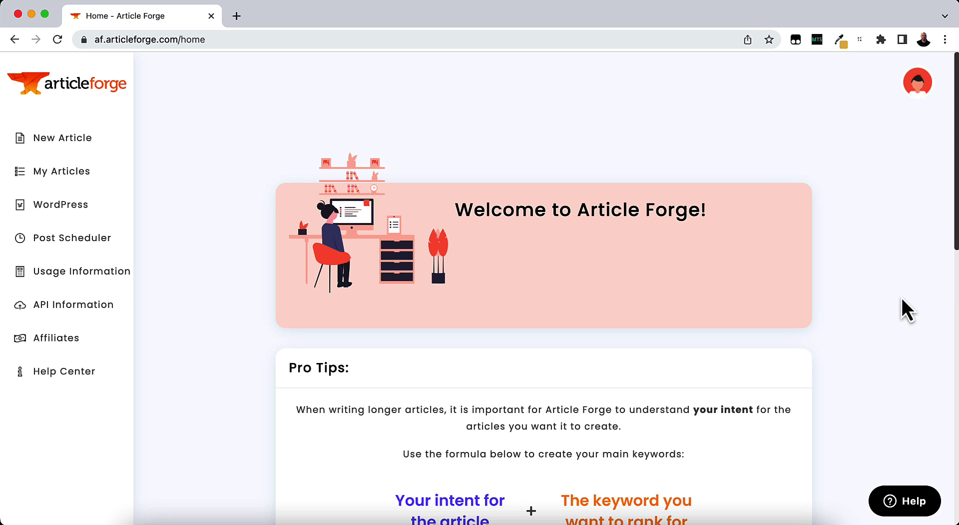
Step: Read the pro tips on the home page and open the account's usage information
{"action": "scroll", "coordinate": [834, 255], "scroll_direction": "down", "scroll_amount": 5}
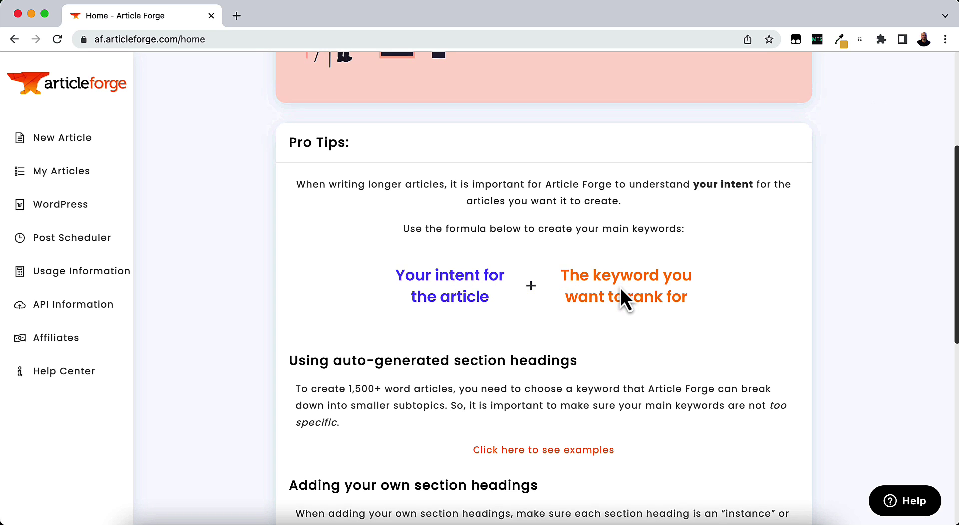
{"action": "scroll", "coordinate": [618, 291], "scroll_direction": "down", "scroll_amount": 5}
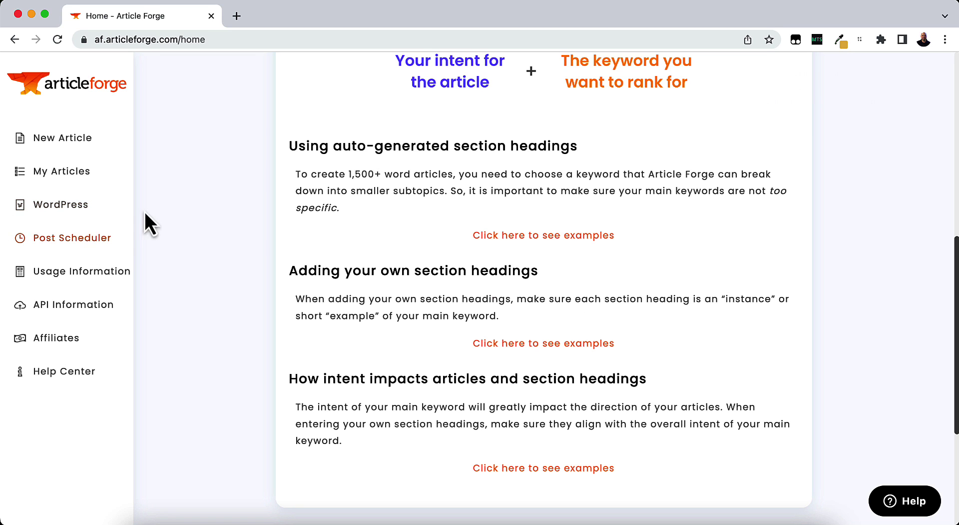
{"action": "scroll", "coordinate": [267, 240], "scroll_direction": "up", "scroll_amount": 10}
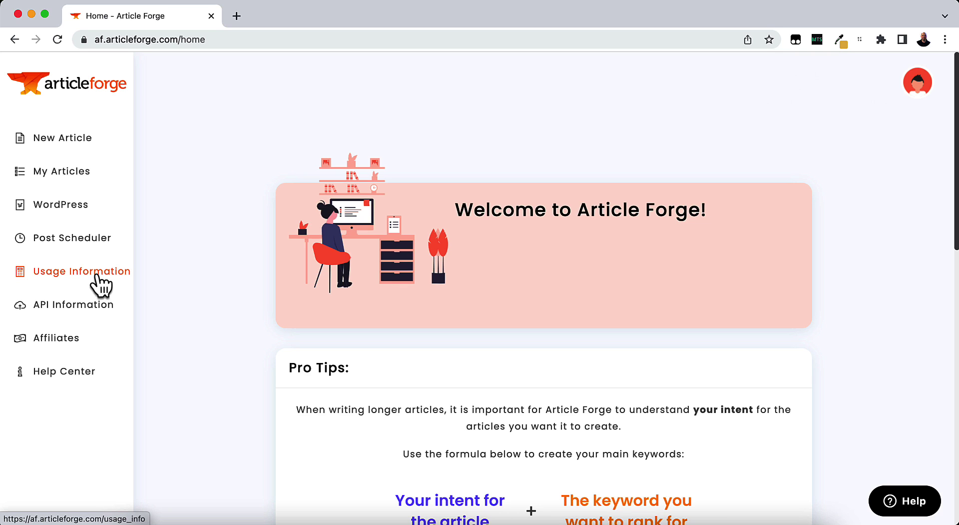
{"action": "left_click", "coordinate": [97, 283]}
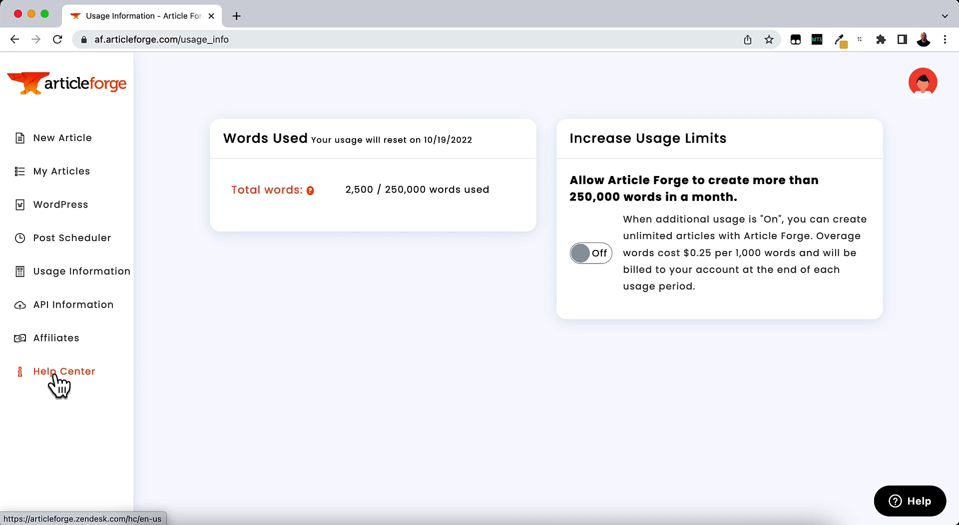
Step: Start a new article with the keyword "solar panels"
{"action": "left_click", "coordinate": [62, 140]}
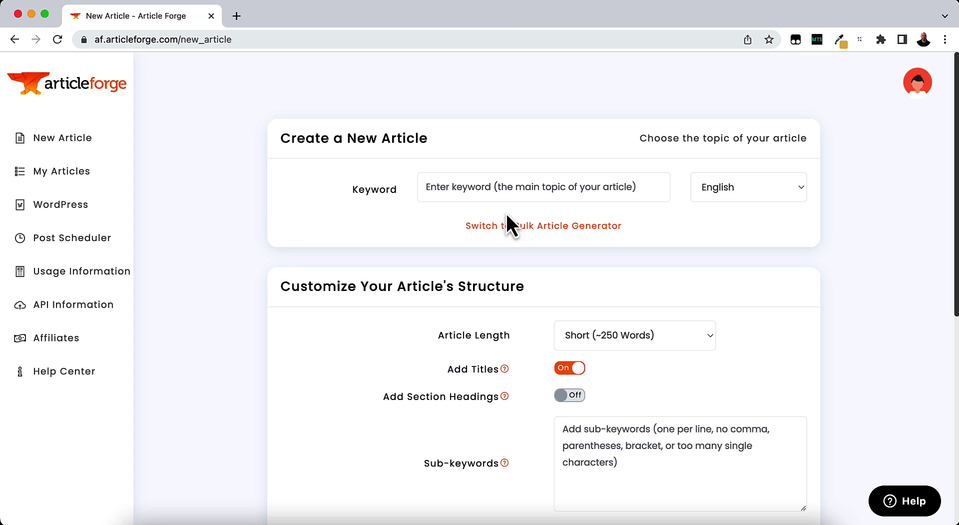
{"action": "left_click", "coordinate": [501, 190]}
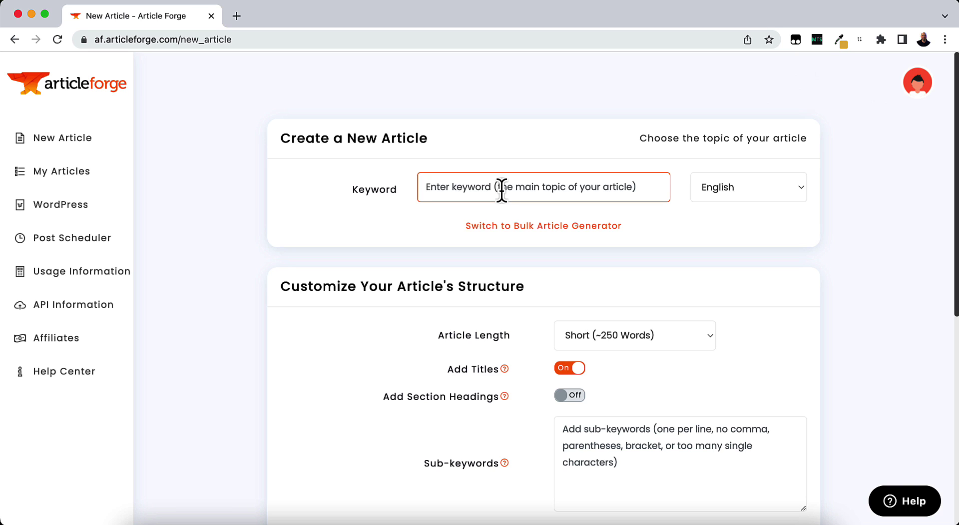
{"action": "type", "text": "solar pa"}
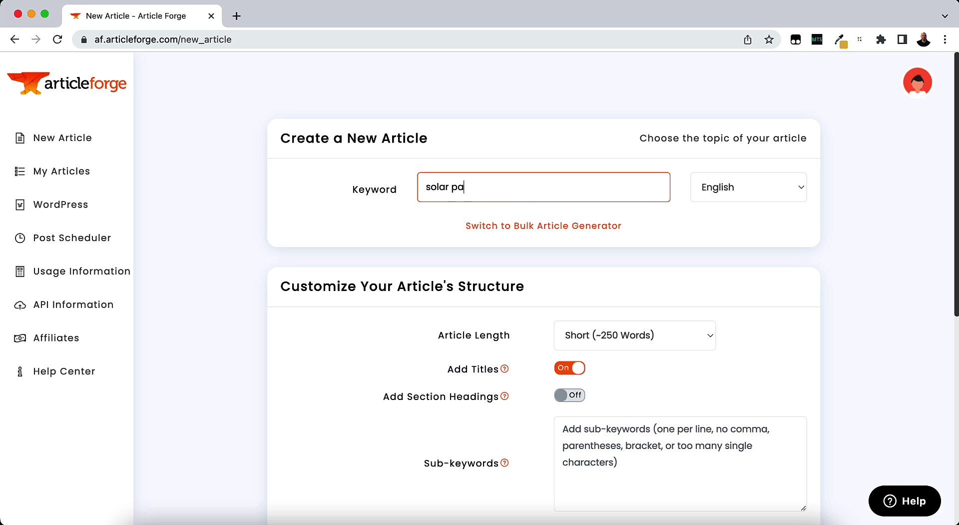
{"action": "type", "text": "nels"}
{"action": "scroll", "coordinate": [616, 275], "scroll_direction": "down", "scroll_amount": 2}
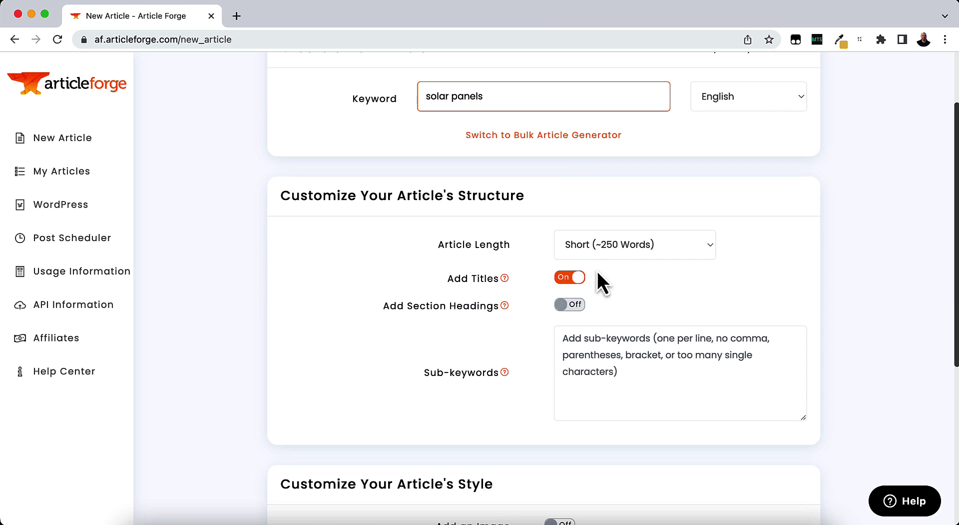
Step: Look at the bulk article generator, return to the regular generator, and set the article length to Medium (~500 Words)
{"action": "left_click", "coordinate": [542, 142]}
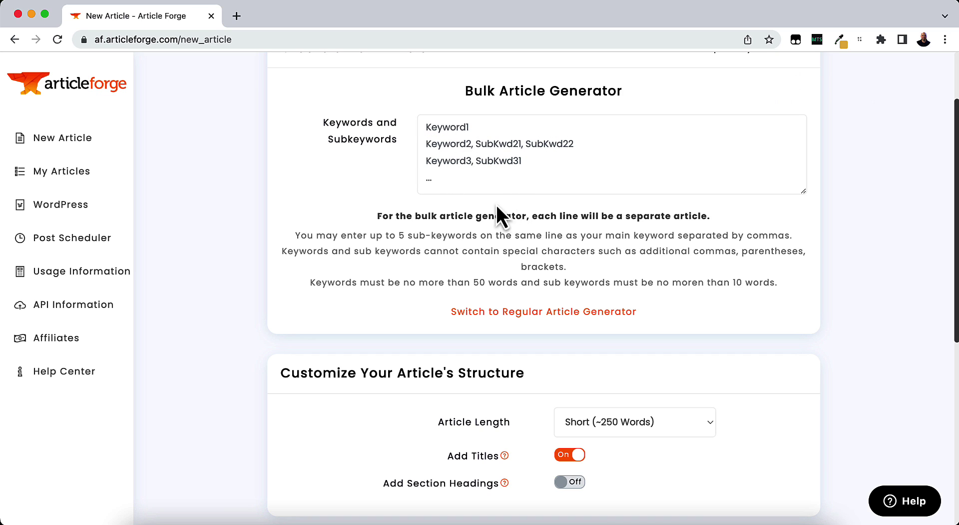
{"action": "left_click", "coordinate": [499, 315]}
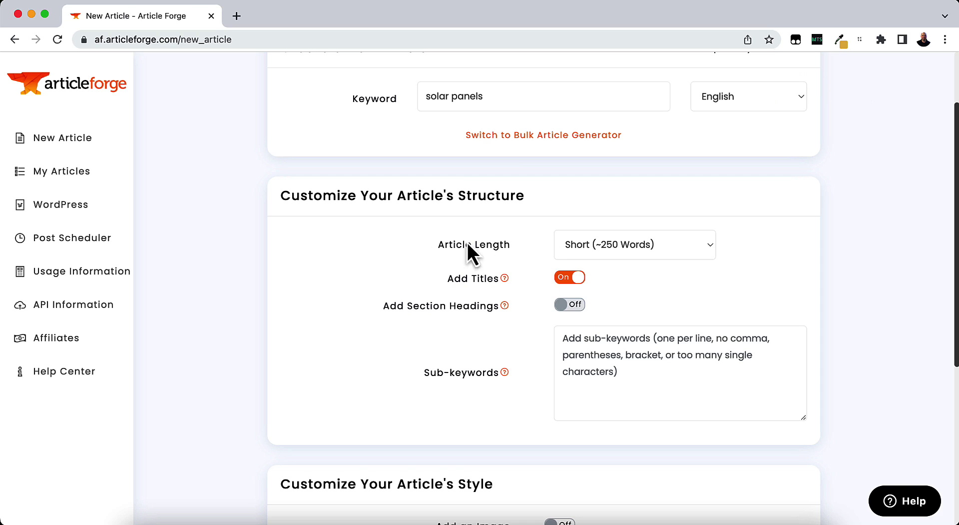
{"action": "left_click", "coordinate": [571, 243]}
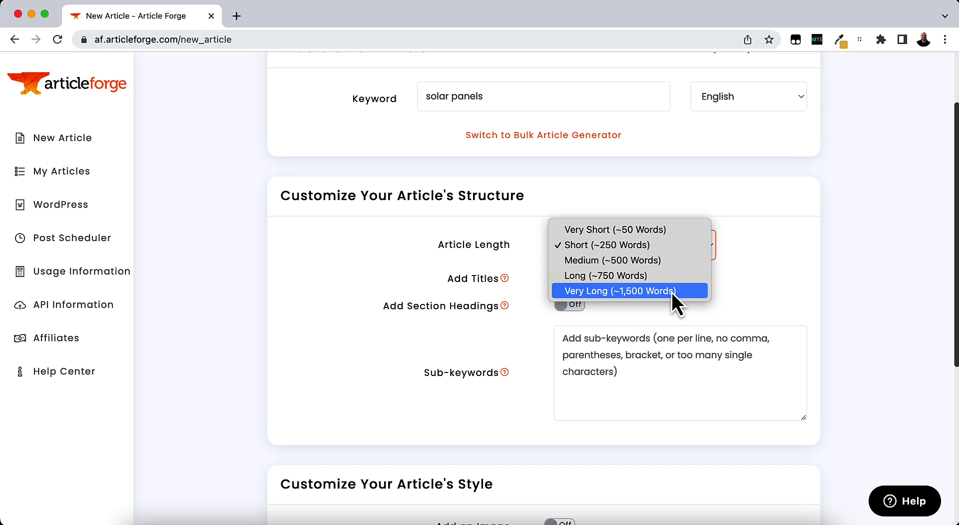
{"action": "left_click", "coordinate": [630, 260]}
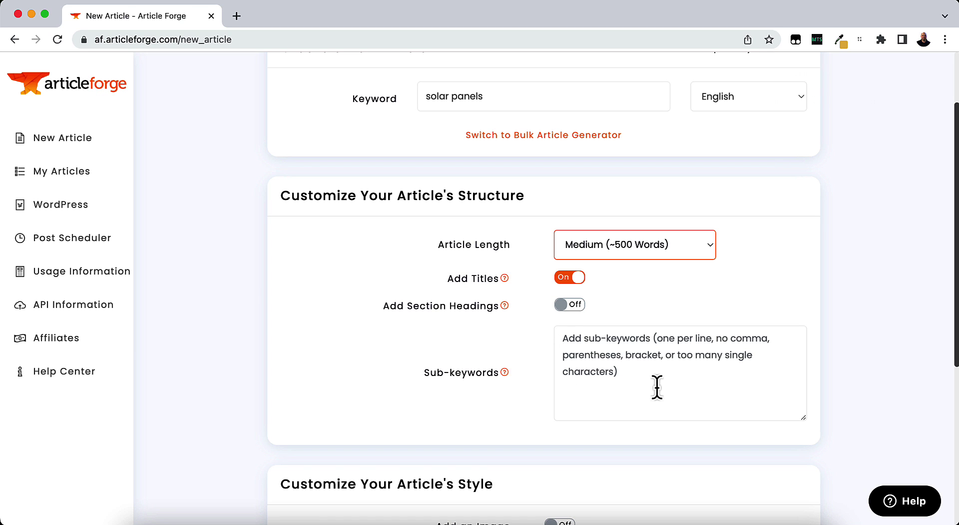
Step: Enable section headings for the article and turn off their automatic generation
{"action": "left_click", "coordinate": [572, 306]}
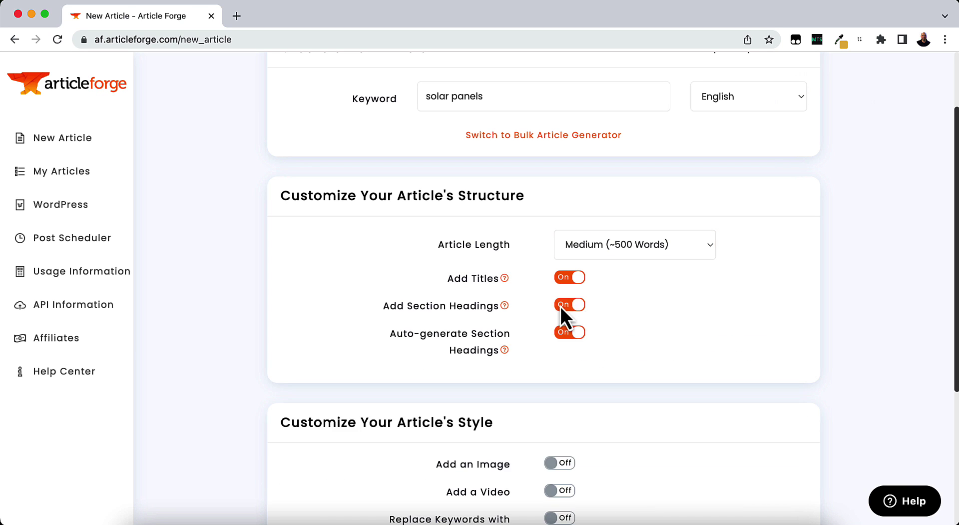
{"action": "left_click", "coordinate": [577, 311]}
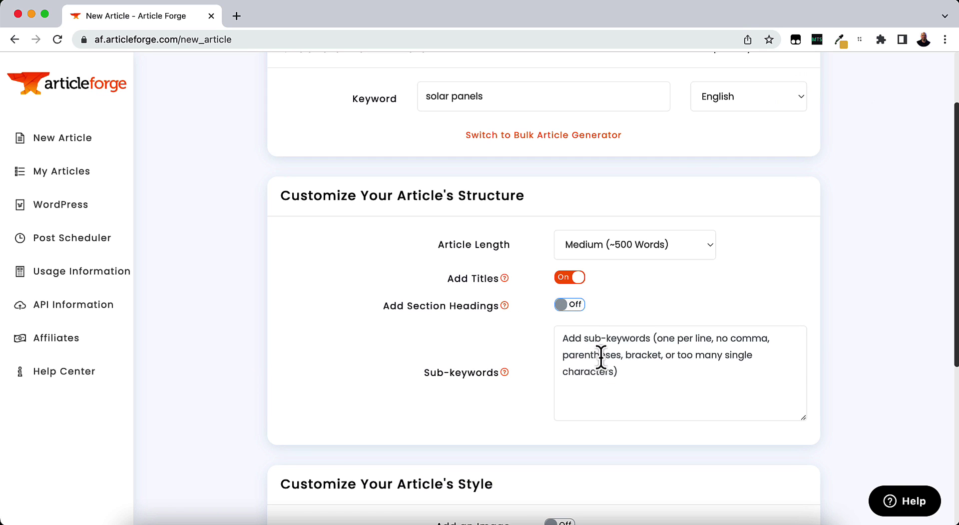
{"action": "left_click", "coordinate": [627, 370]}
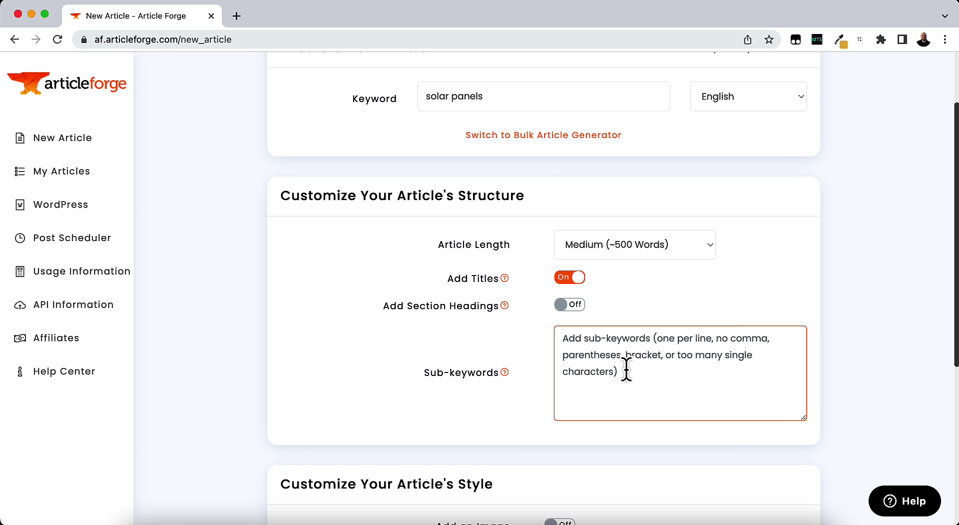
{"action": "left_click", "coordinate": [577, 304]}
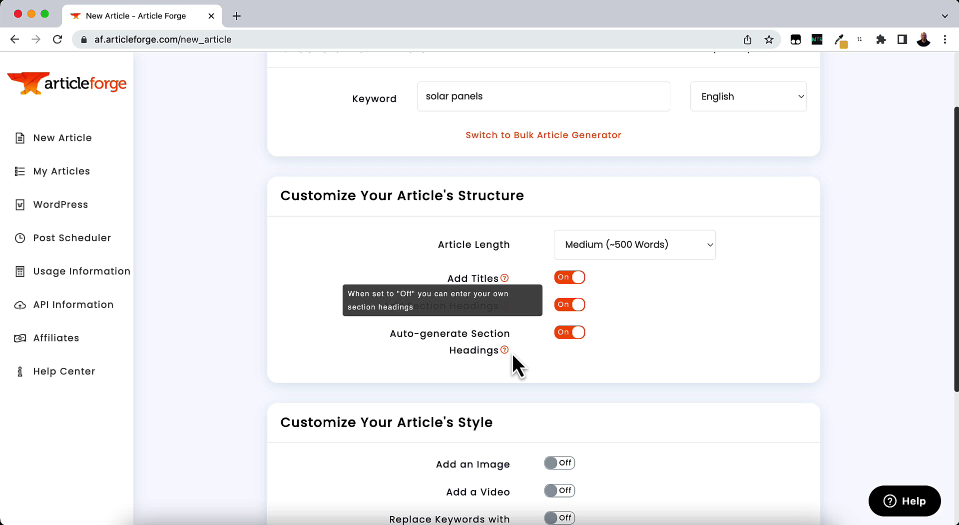
{"action": "left_click", "coordinate": [565, 333]}
{"action": "scroll", "coordinate": [539, 357], "scroll_direction": "down", "scroll_amount": 2}
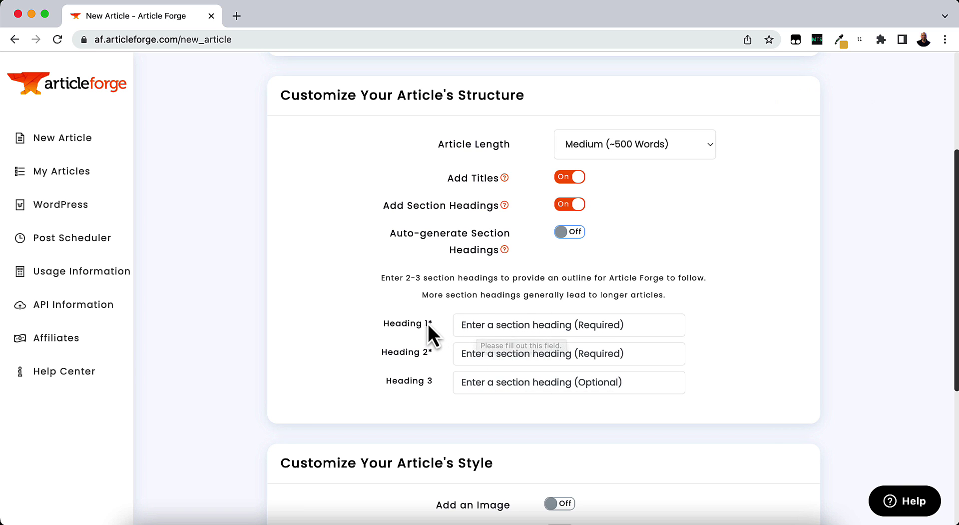
Step: Enter "Are Solar Panels Safe?" as the article's first section heading
{"action": "scroll", "coordinate": [561, 344], "scroll_direction": "up", "scroll_amount": 1}
{"action": "scroll", "coordinate": [562, 338], "scroll_direction": "up", "scroll_amount": 5}
{"action": "scroll", "coordinate": [625, 341], "scroll_direction": "down", "scroll_amount": 3}
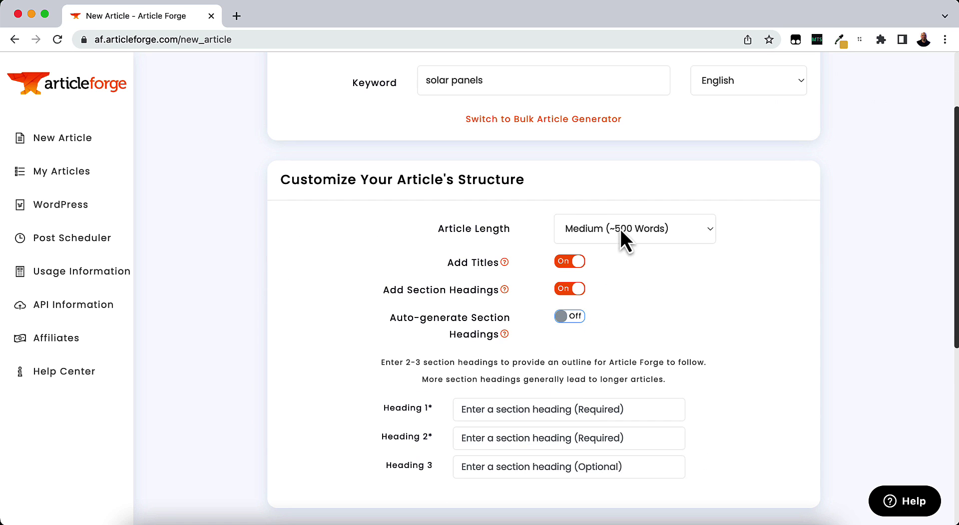
{"action": "scroll", "coordinate": [511, 358], "scroll_direction": "down", "scroll_amount": 2}
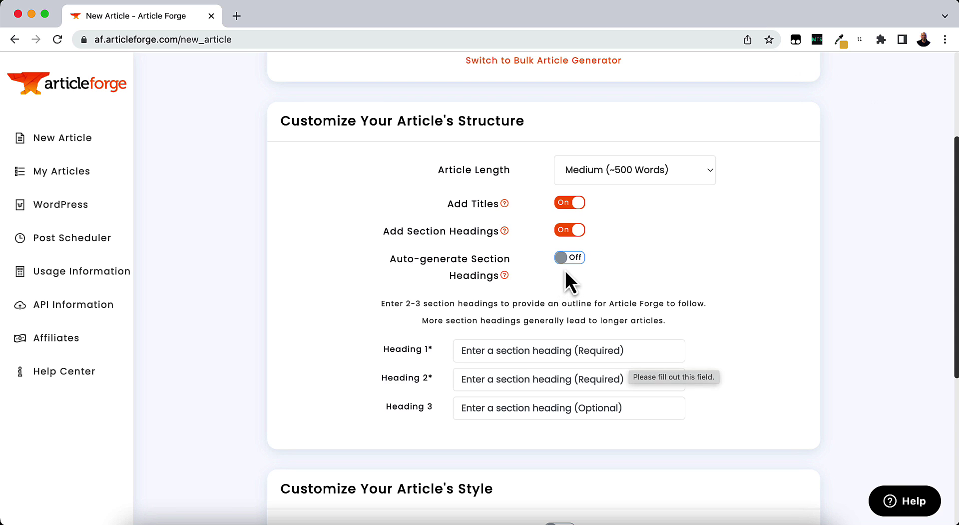
{"action": "left_click", "coordinate": [634, 351]}
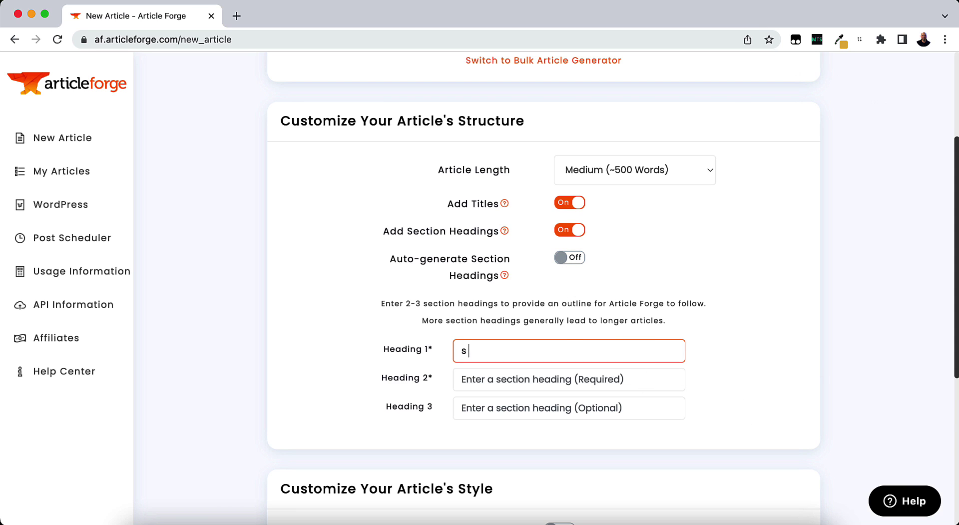
{"action": "key", "text": "BackSpace"}
{"action": "type", "text": "Are Solar Panels Sa"}
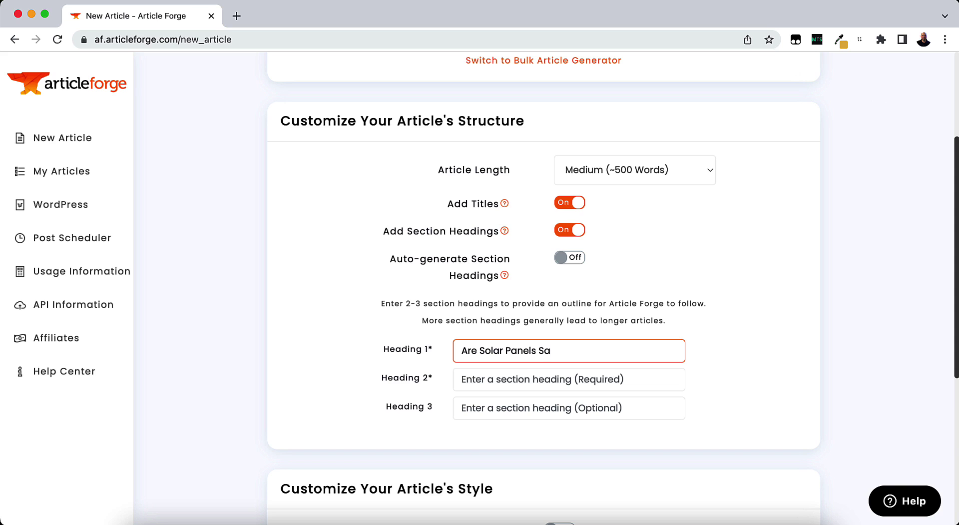
{"action": "type", "text": "fe?"}
Step: Enter "What Is The Cost Of Solar Panels?" as the second section heading and "Solar Panels vs Electric" as the third
{"action": "left_click", "coordinate": [565, 383]}
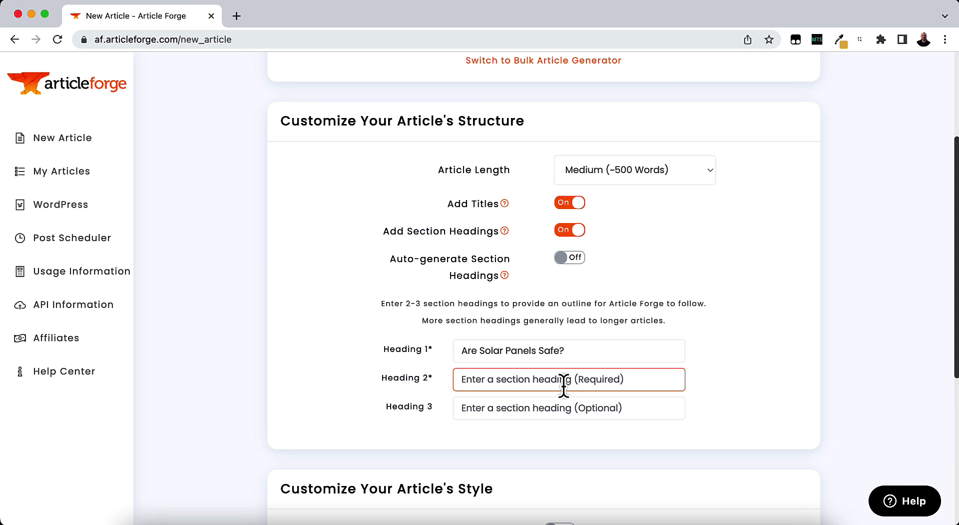
{"action": "type", "text": "What Is The "}
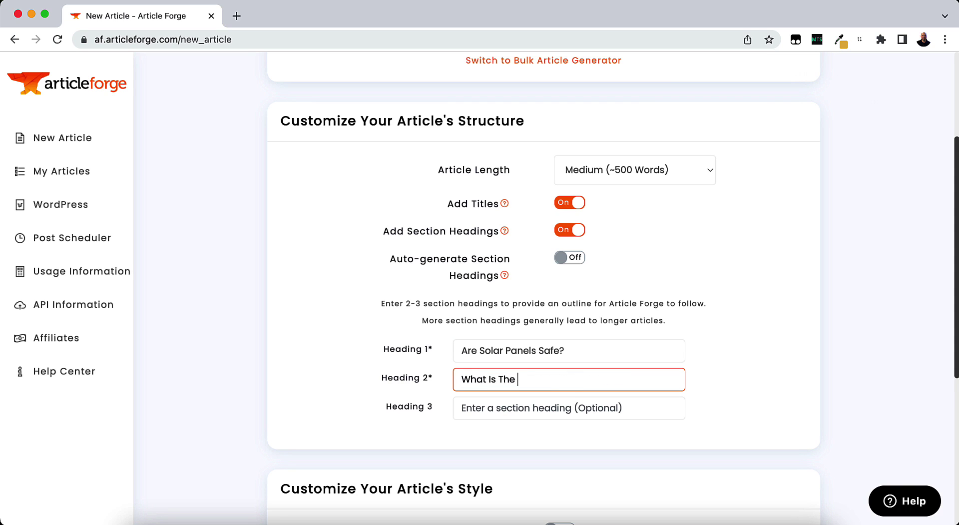
{"action": "type", "text": "Cost Of Solar Panels?"}
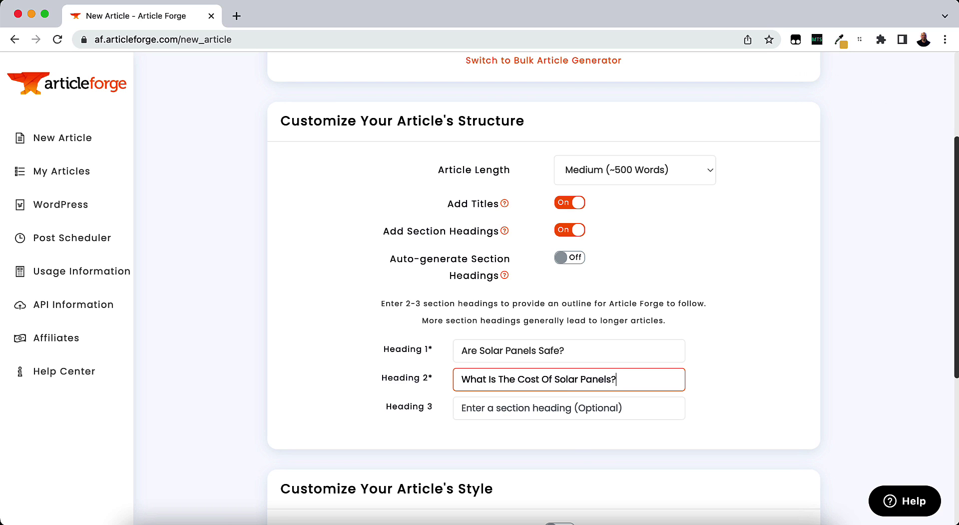
{"action": "left_click", "coordinate": [564, 413]}
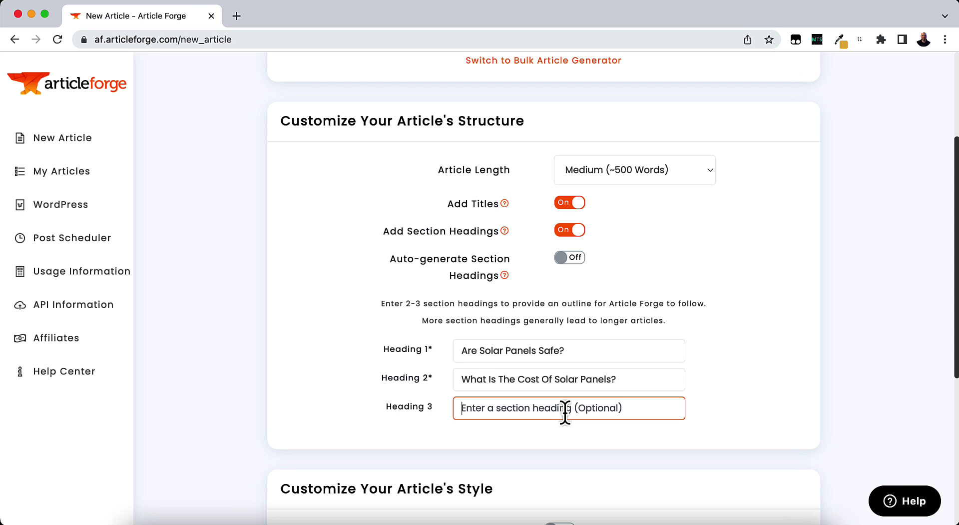
{"action": "type", "text": "Solar"}
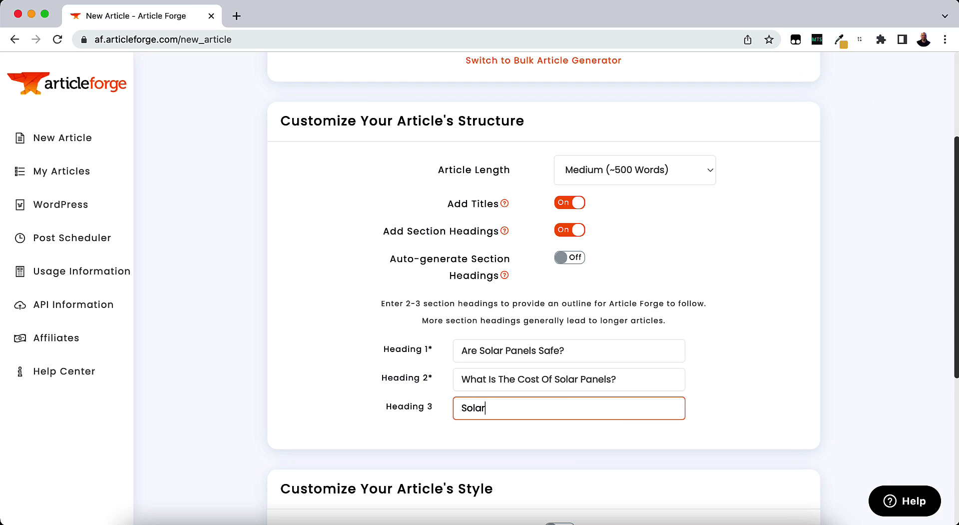
{"action": "type", "text": " Panels vs,"}
{"action": "key", "text": "BackSpace"}
{"action": "key", "text": "BackSpace"}
{"action": "type", "text": "Electric"}
{"action": "left_click", "coordinate": [791, 394]}
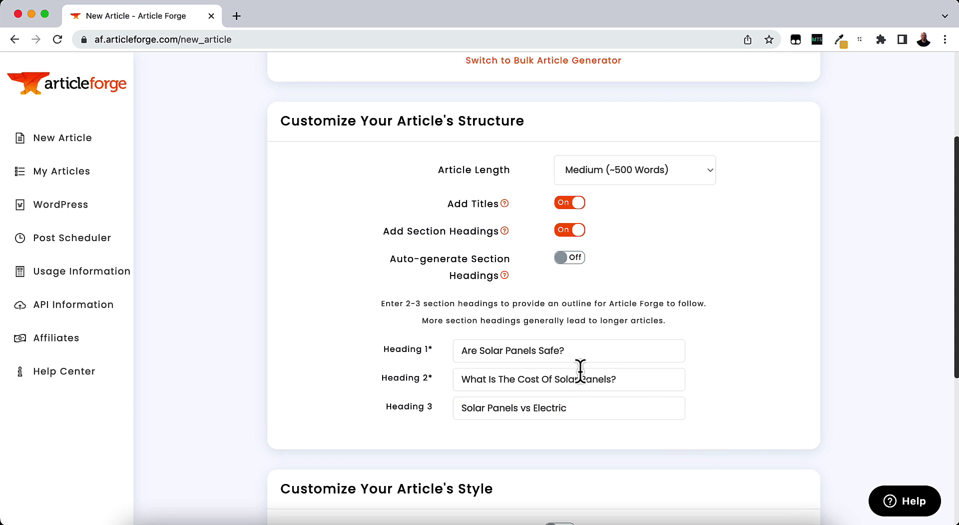
Step: Enable adding an image, adding a video and replacing keywords with links in the article's style settings
{"action": "scroll", "coordinate": [542, 361], "scroll_direction": "down", "scroll_amount": 5}
{"action": "scroll", "coordinate": [541, 362], "scroll_direction": "down", "scroll_amount": 1}
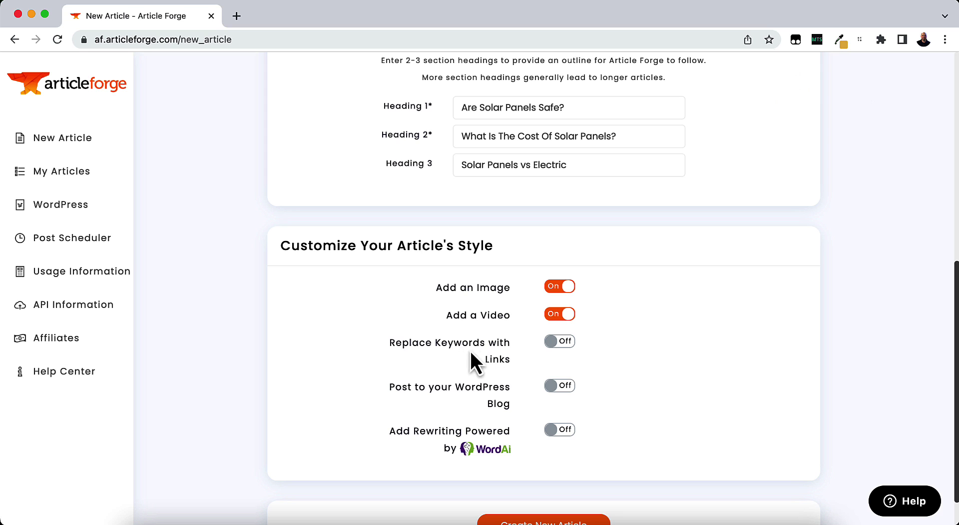
{"action": "left_click", "coordinate": [562, 342]}
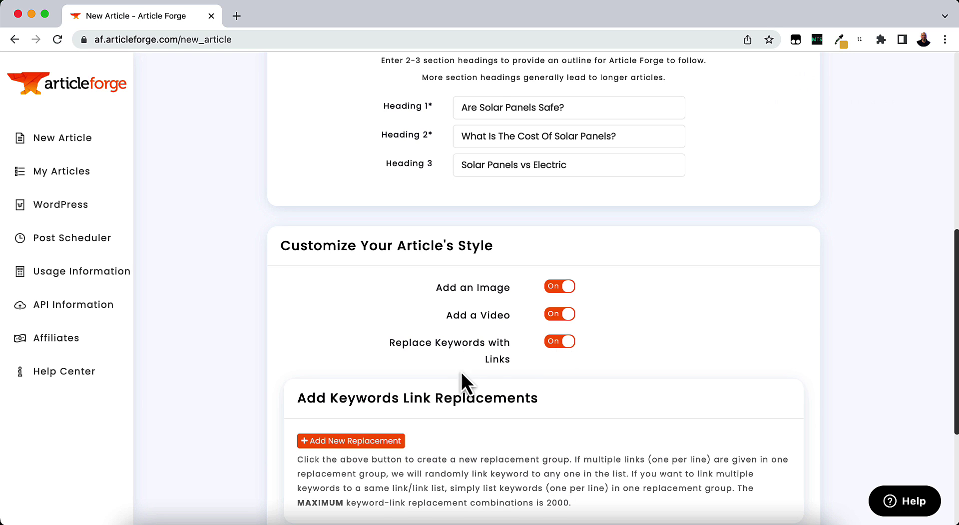
Step: Add a new replacement group under the article's keyword link replacements
{"action": "scroll", "coordinate": [460, 347], "scroll_direction": "down", "scroll_amount": 3}
{"action": "scroll", "coordinate": [461, 346], "scroll_direction": "down", "scroll_amount": 1}
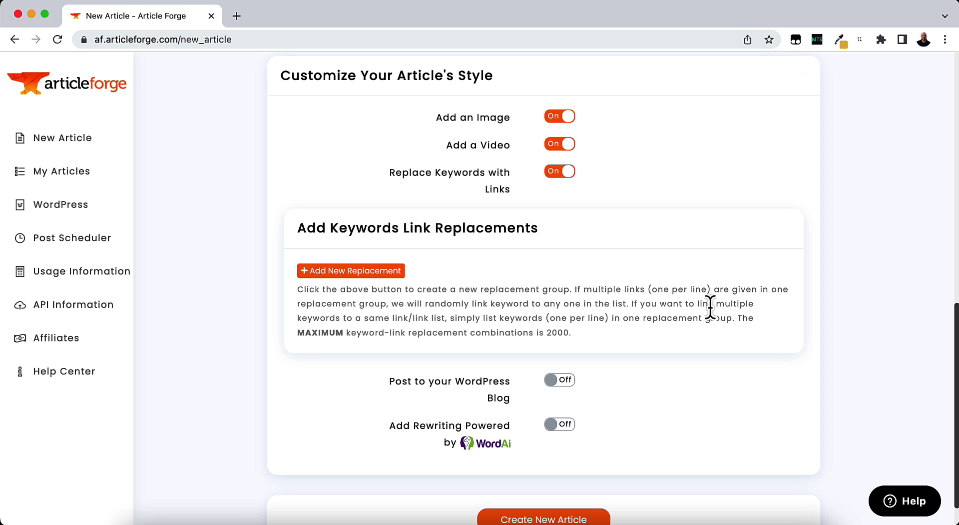
{"action": "scroll", "coordinate": [623, 270], "scroll_direction": "up", "scroll_amount": 8}
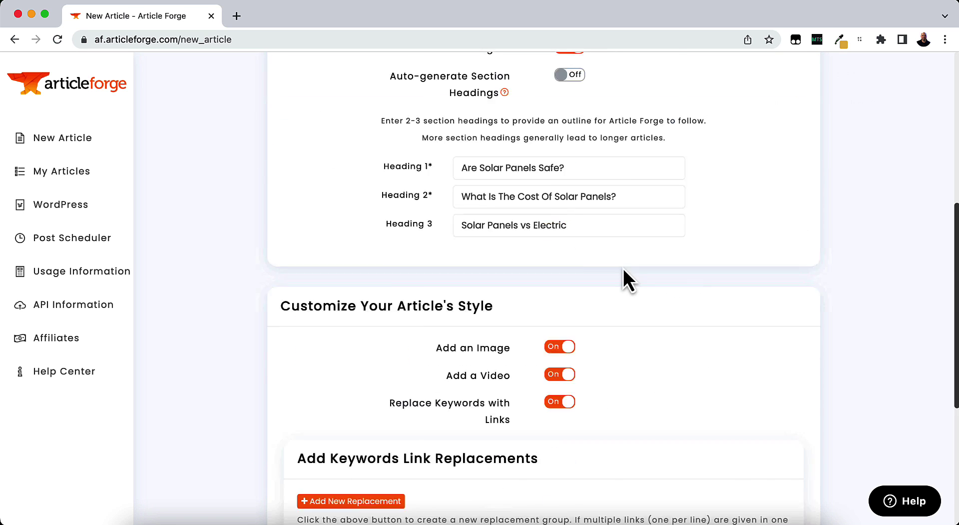
{"action": "scroll", "coordinate": [622, 275], "scroll_direction": "up", "scroll_amount": 1}
{"action": "scroll", "coordinate": [623, 274], "scroll_direction": "down", "scroll_amount": 1}
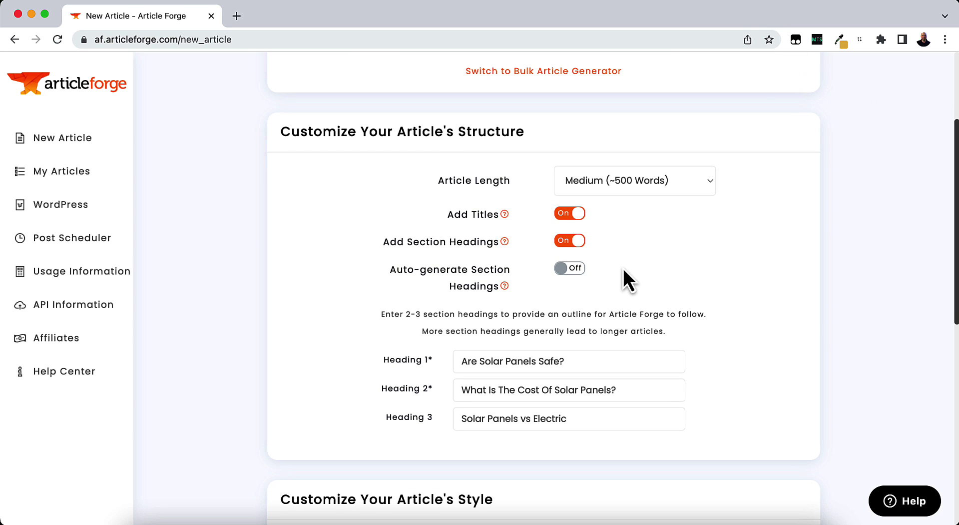
{"action": "scroll", "coordinate": [651, 317], "scroll_direction": "down", "scroll_amount": 2}
{"action": "scroll", "coordinate": [580, 339], "scroll_direction": "down", "scroll_amount": 6}
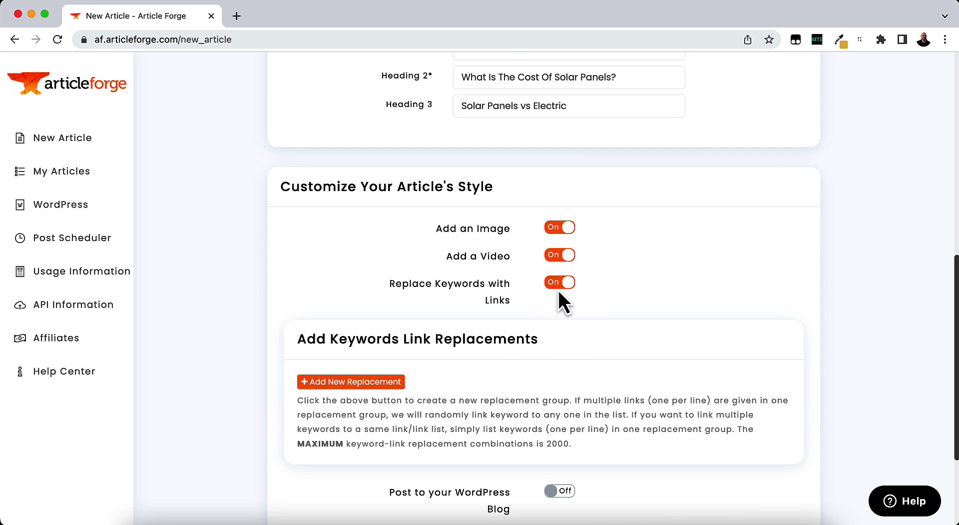
{"action": "left_click", "coordinate": [352, 382]}
{"action": "scroll", "coordinate": [613, 373], "scroll_direction": "down", "scroll_amount": 7}
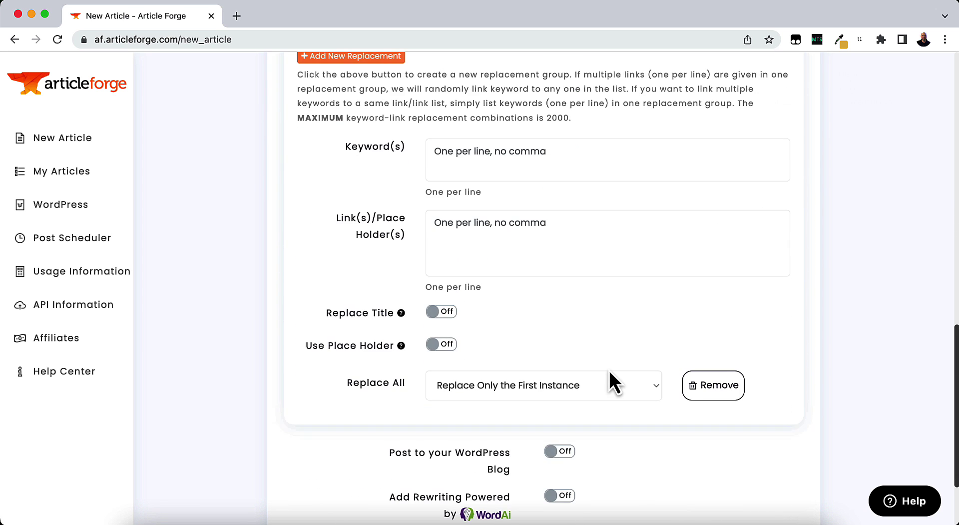
Step: Examine the replacement group's keyword and link fields, the Replace Title and Use Place Holder explanations, and the Replace All choices
{"action": "scroll", "coordinate": [609, 369], "scroll_direction": "up", "scroll_amount": 2}
{"action": "left_click", "coordinate": [570, 255]}
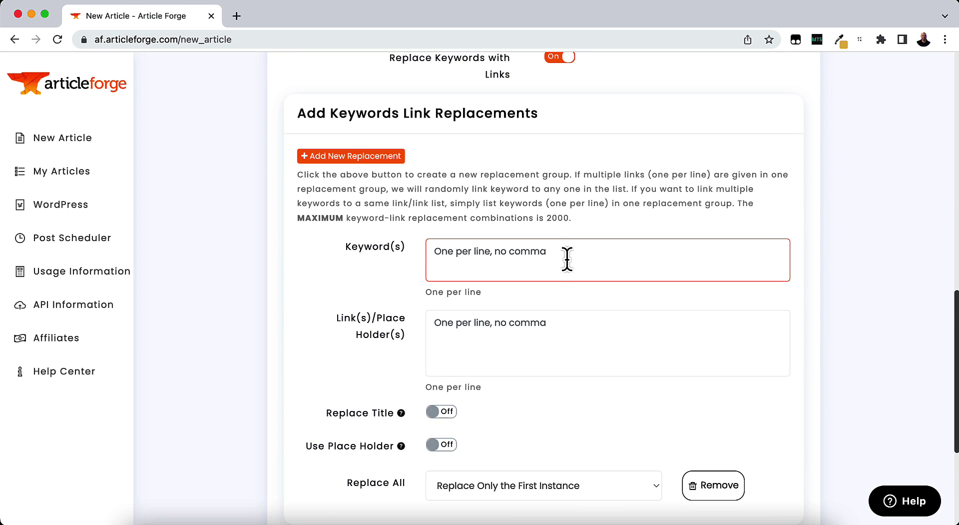
{"action": "left_click", "coordinate": [571, 335]}
{"action": "scroll", "coordinate": [569, 338], "scroll_direction": "down", "scroll_amount": 2}
{"action": "scroll", "coordinate": [564, 340], "scroll_direction": "down", "scroll_amount": 1}
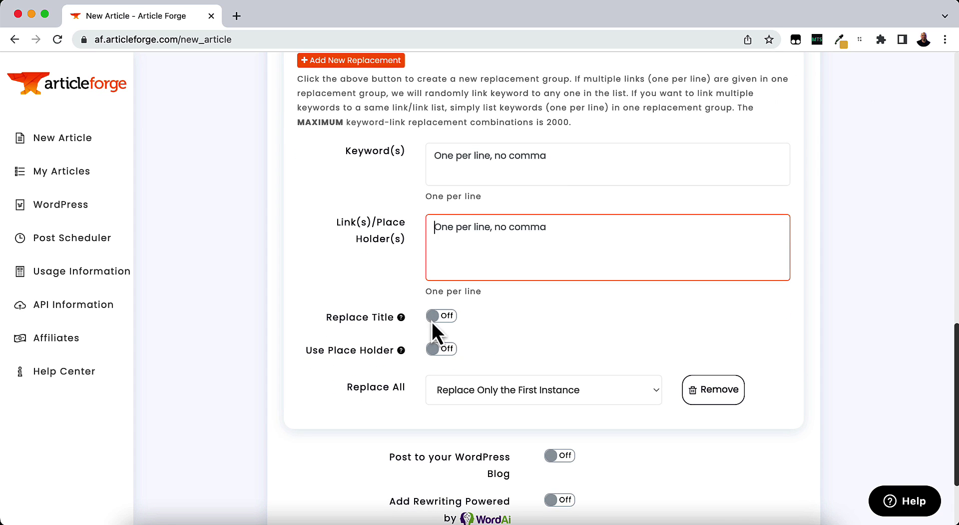
{"action": "mouse_move", "coordinate": [401, 320]}
{"action": "mouse_move", "coordinate": [404, 353]}
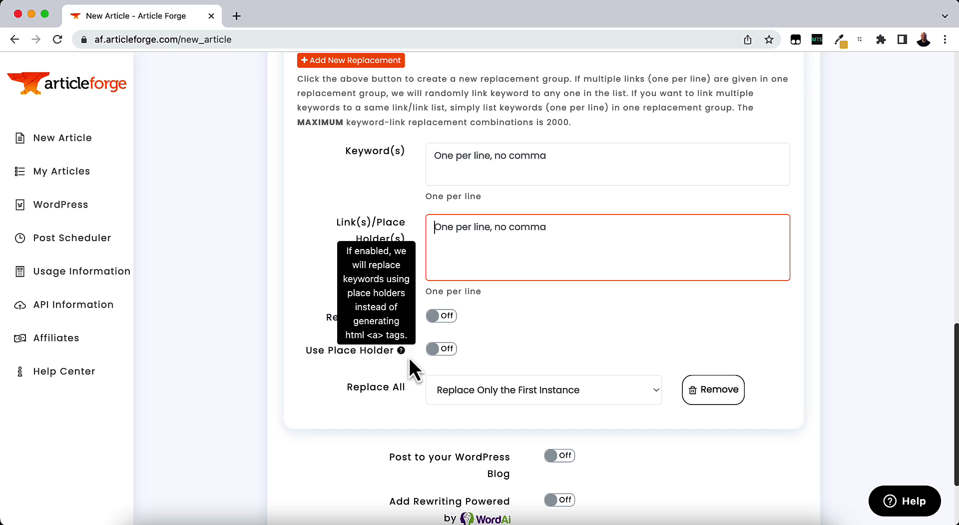
{"action": "scroll", "coordinate": [497, 344], "scroll_direction": "down", "scroll_amount": 1}
{"action": "scroll", "coordinate": [498, 342], "scroll_direction": "down", "scroll_amount": 2}
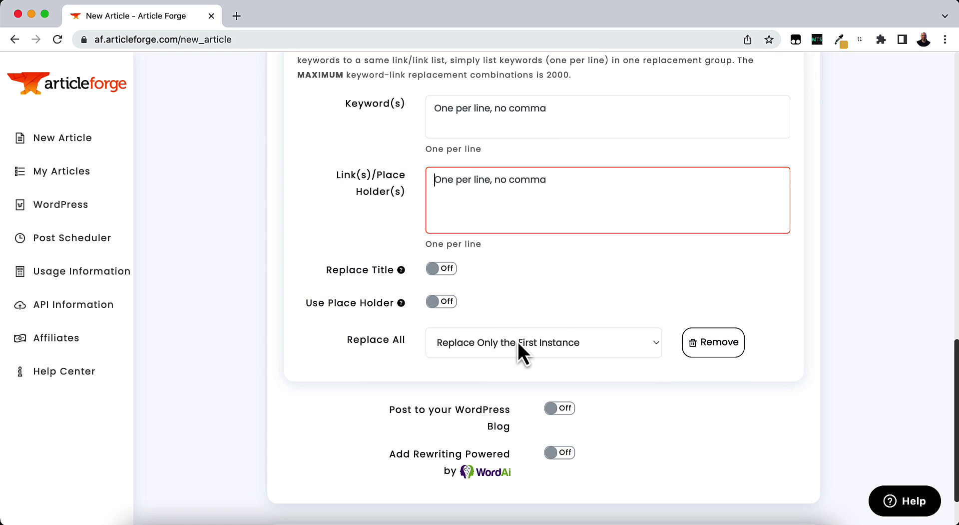
{"action": "left_click", "coordinate": [517, 340]}
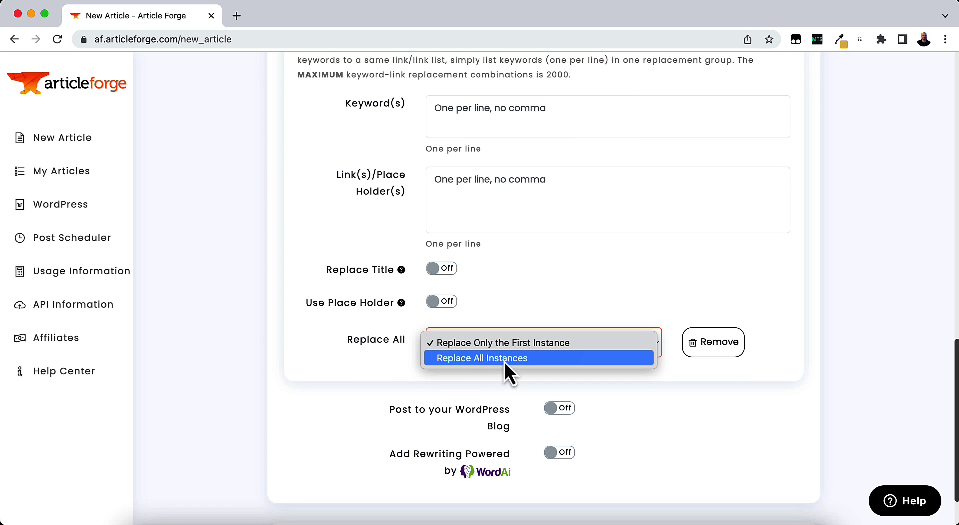
{"action": "left_click", "coordinate": [549, 285]}
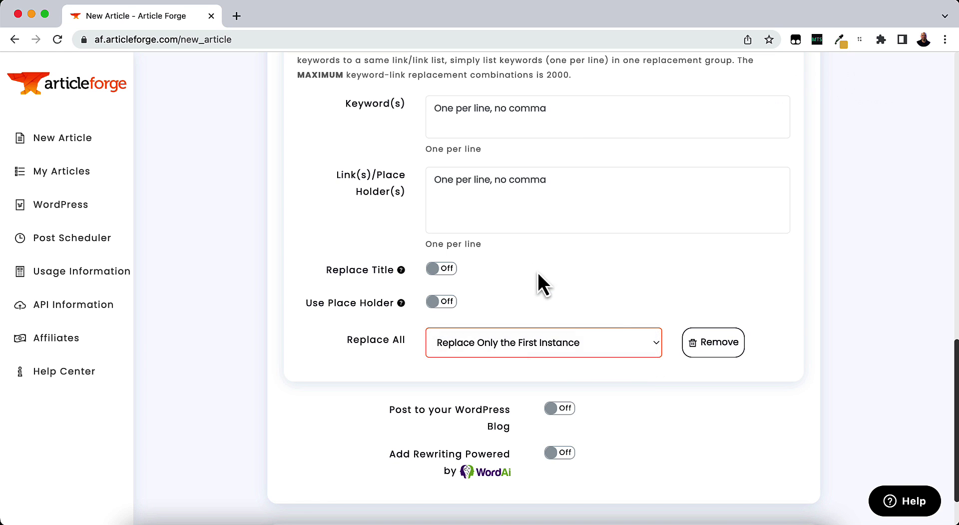
Step: Turn off replacing keywords with links in the article's style settings
{"action": "scroll", "coordinate": [777, 299], "scroll_direction": "up", "scroll_amount": 10}
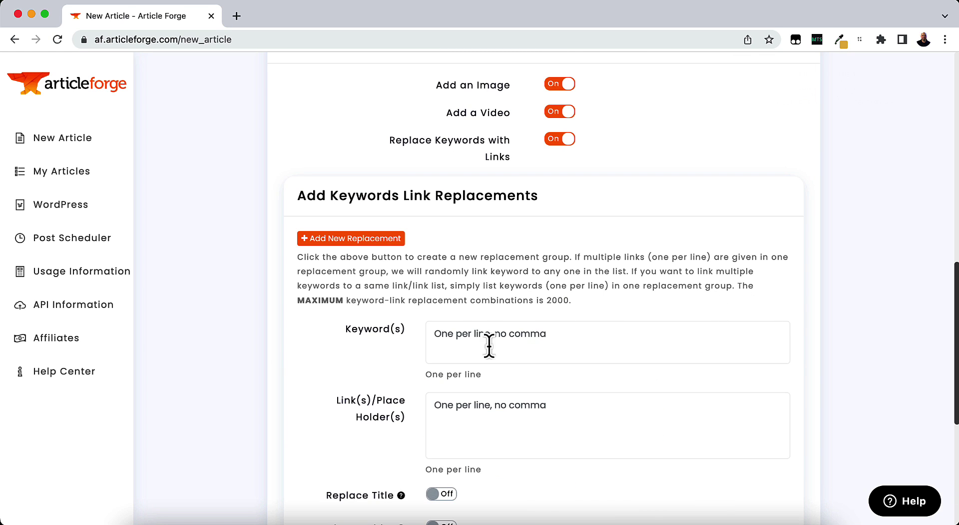
{"action": "left_click", "coordinate": [559, 335]}
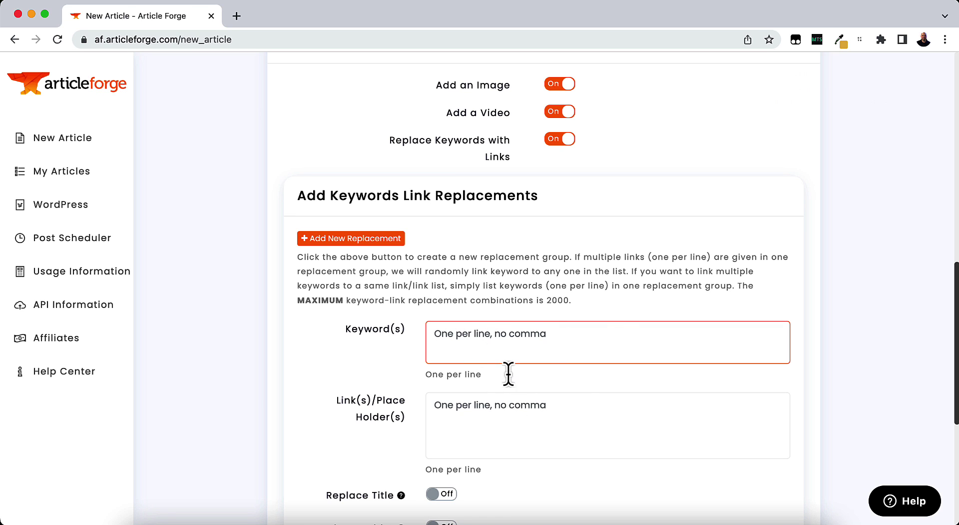
{"action": "left_click", "coordinate": [490, 418]}
{"action": "scroll", "coordinate": [551, 388], "scroll_direction": "down", "scroll_amount": 5}
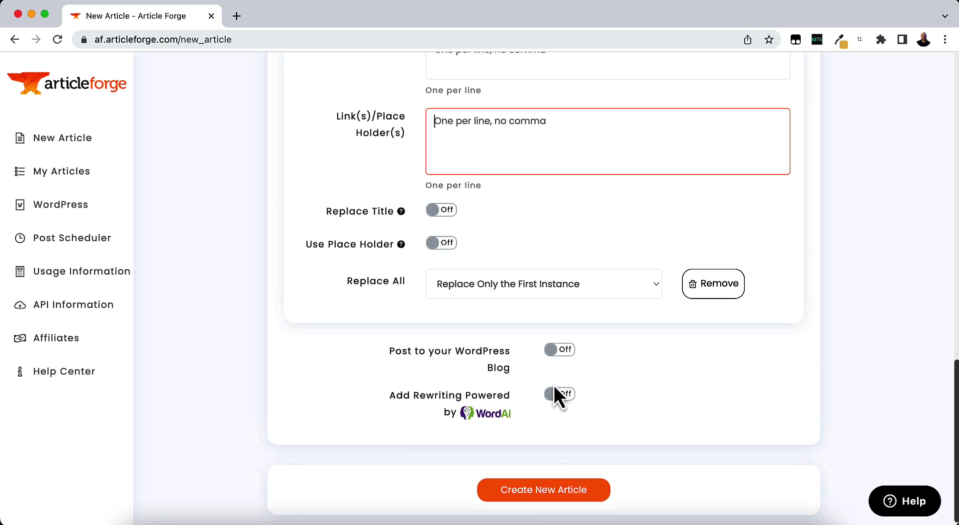
{"action": "scroll", "coordinate": [552, 386], "scroll_direction": "up", "scroll_amount": 2}
{"action": "scroll", "coordinate": [553, 384], "scroll_direction": "down", "scroll_amount": 2}
{"action": "scroll", "coordinate": [553, 385], "scroll_direction": "up", "scroll_amount": 4}
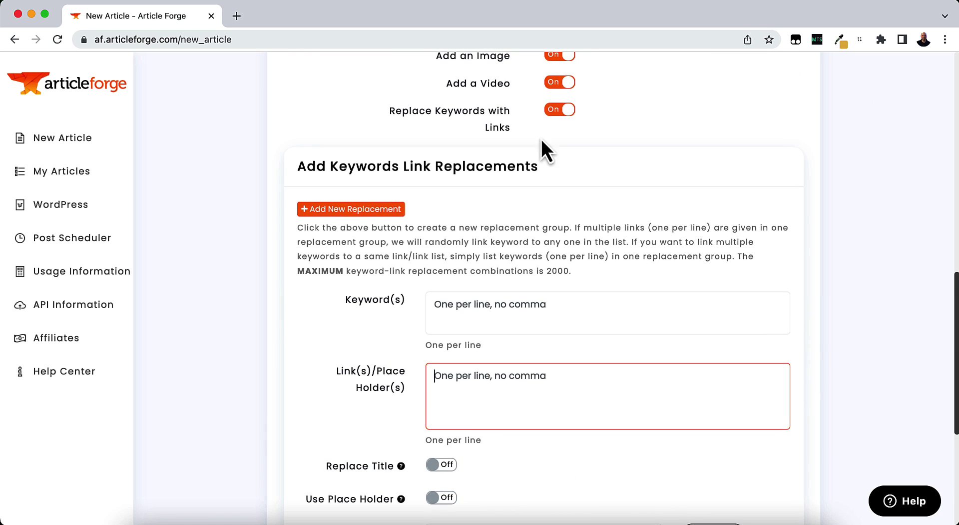
{"action": "left_click", "coordinate": [560, 107]}
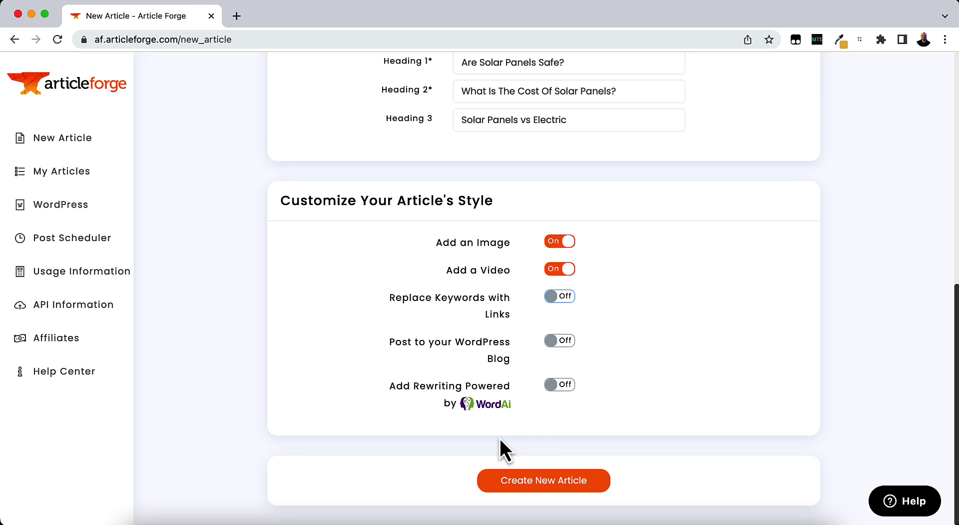
Step: Create the new solar panels article with the chosen settings and open its generated result
{"action": "left_click", "coordinate": [551, 487]}
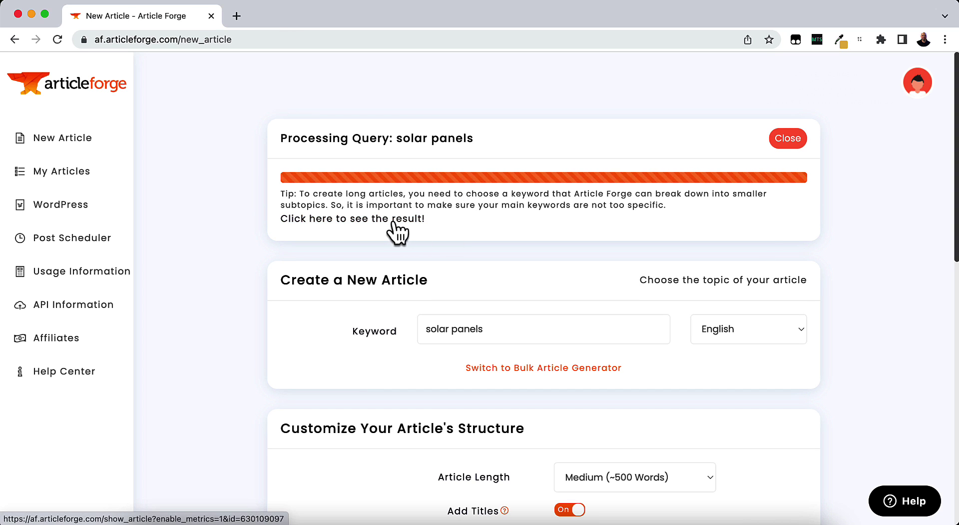
{"action": "left_click", "coordinate": [368, 222]}
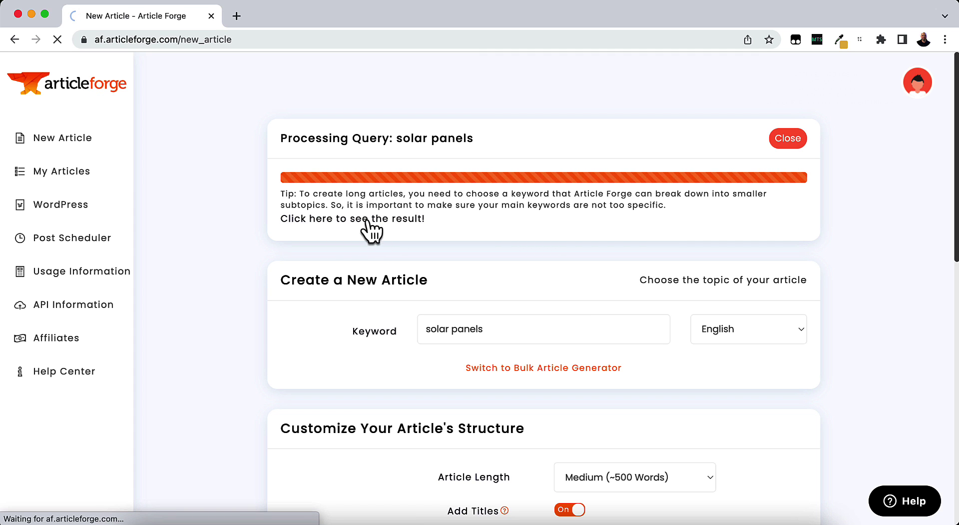
Step: Look over the generated article's title, introduction and image, and the Spintax version further down the page
{"action": "scroll", "coordinate": [637, 220], "scroll_direction": "down", "scroll_amount": 8}
{"action": "scroll", "coordinate": [637, 222], "scroll_direction": "up", "scroll_amount": 5}
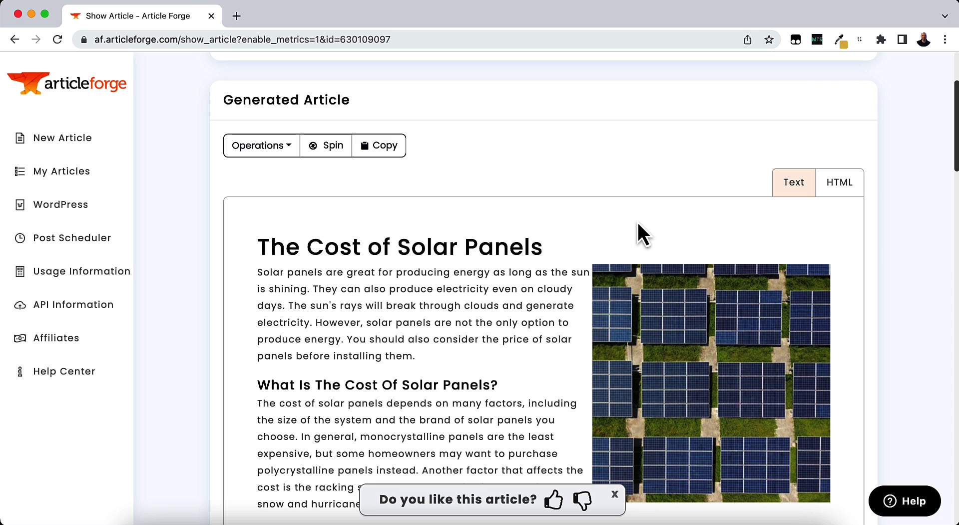
{"action": "scroll", "coordinate": [637, 220], "scroll_direction": "up", "scroll_amount": 3}
{"action": "scroll", "coordinate": [635, 221], "scroll_direction": "down", "scroll_amount": 2}
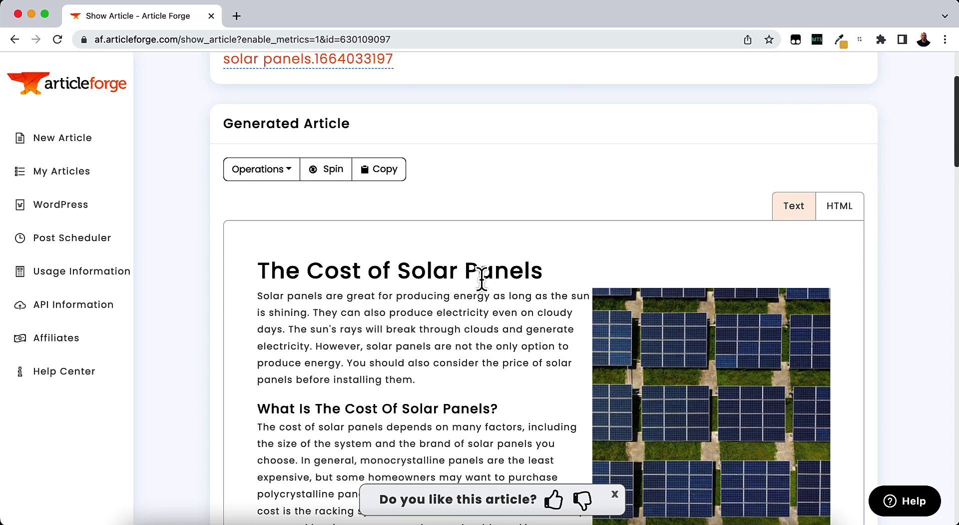
{"action": "scroll", "coordinate": [481, 277], "scroll_direction": "down", "scroll_amount": 3}
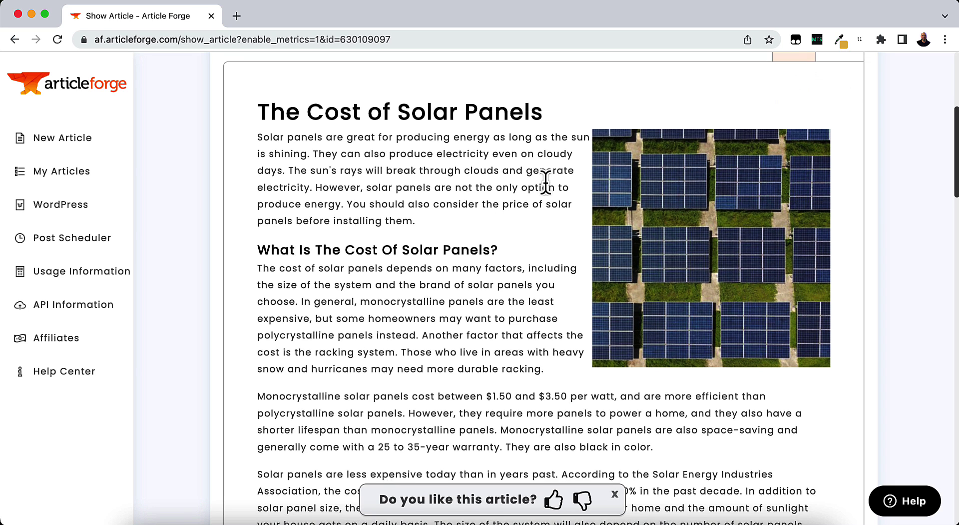
{"action": "scroll", "coordinate": [547, 178], "scroll_direction": "down", "scroll_amount": 5}
{"action": "scroll", "coordinate": [546, 183], "scroll_direction": "down", "scroll_amount": 1}
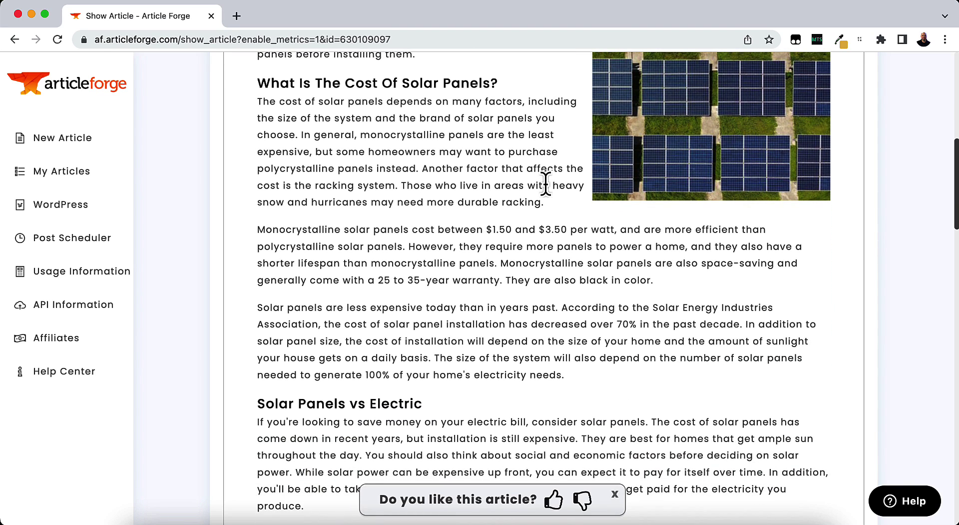
{"action": "scroll", "coordinate": [469, 155], "scroll_direction": "up", "scroll_amount": 1}
{"action": "scroll", "coordinate": [470, 155], "scroll_direction": "up", "scroll_amount": 4}
{"action": "scroll", "coordinate": [471, 156], "scroll_direction": "down", "scroll_amount": 20}
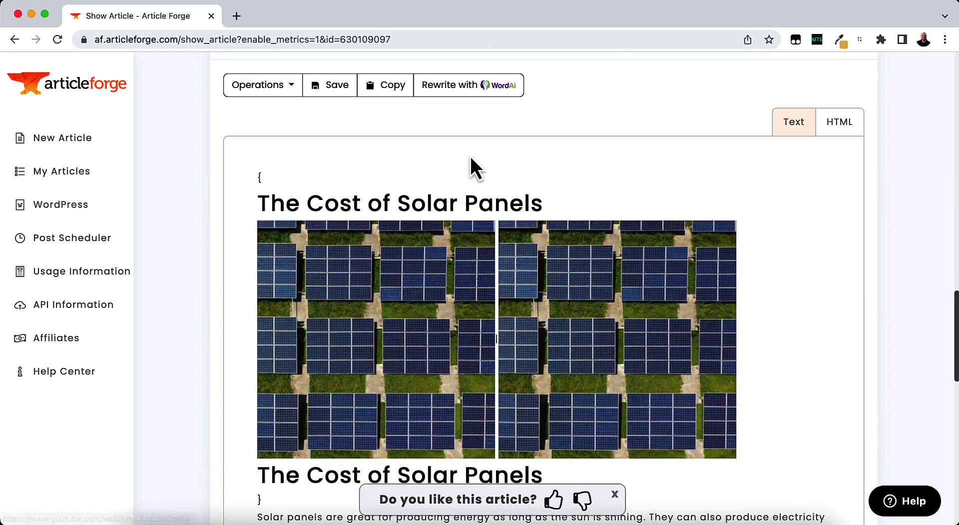
{"action": "scroll", "coordinate": [470, 158], "scroll_direction": "down", "scroll_amount": 20}
{"action": "scroll", "coordinate": [470, 157], "scroll_direction": "up", "scroll_amount": 10}
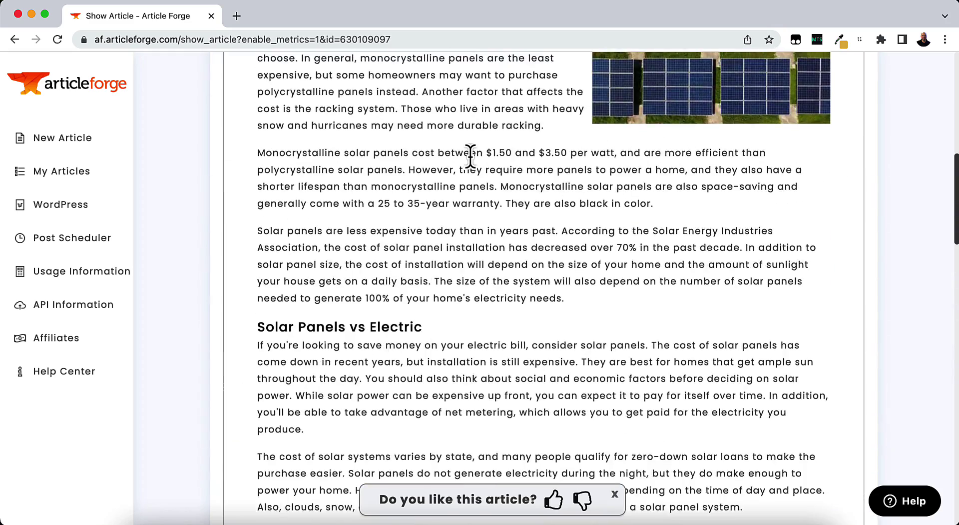
{"action": "scroll", "coordinate": [470, 157], "scroll_direction": "up", "scroll_amount": 5}
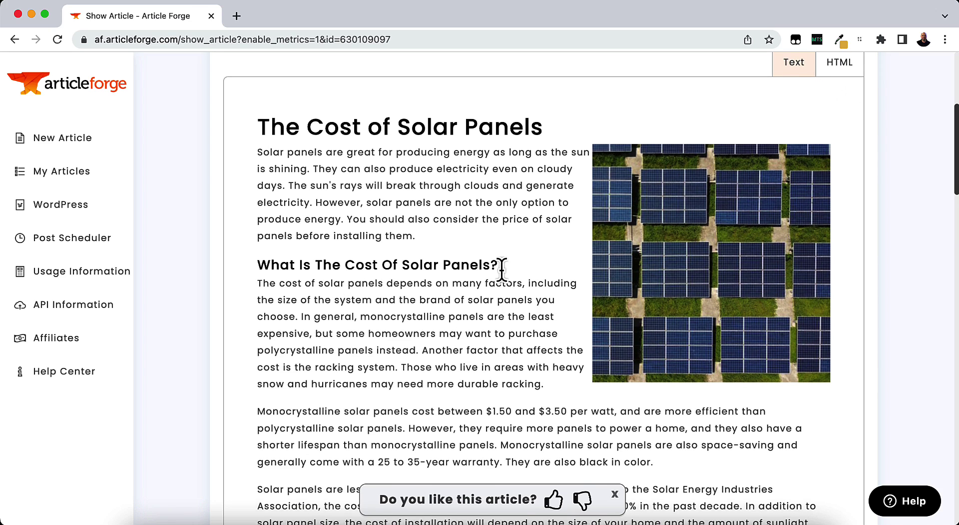
Step: Review the "What Is The Cost Of Solar Panels?" and "Solar Panels vs Electric" sections and the embedded video
{"action": "scroll", "coordinate": [501, 272], "scroll_direction": "down", "scroll_amount": 1}
{"action": "scroll", "coordinate": [502, 263], "scroll_direction": "down", "scroll_amount": 2}
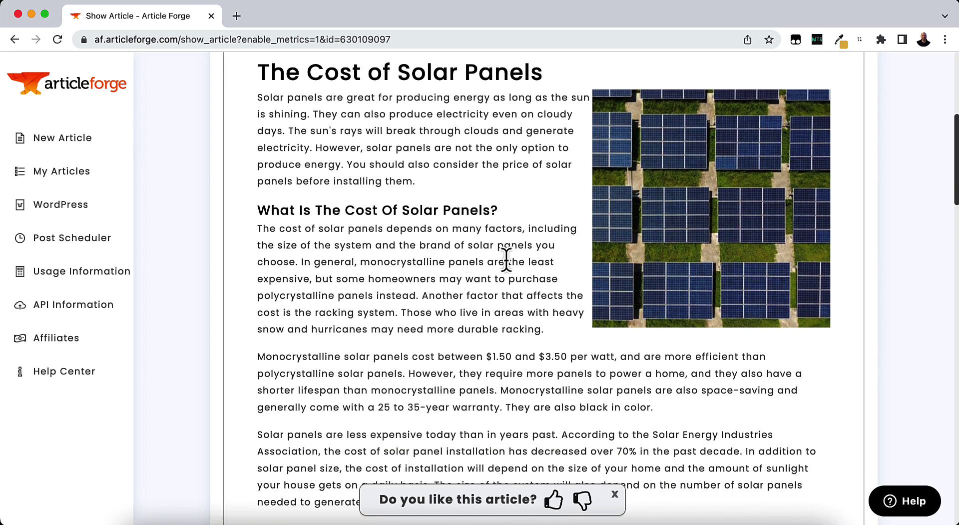
{"action": "scroll", "coordinate": [508, 330], "scroll_direction": "down", "scroll_amount": 5}
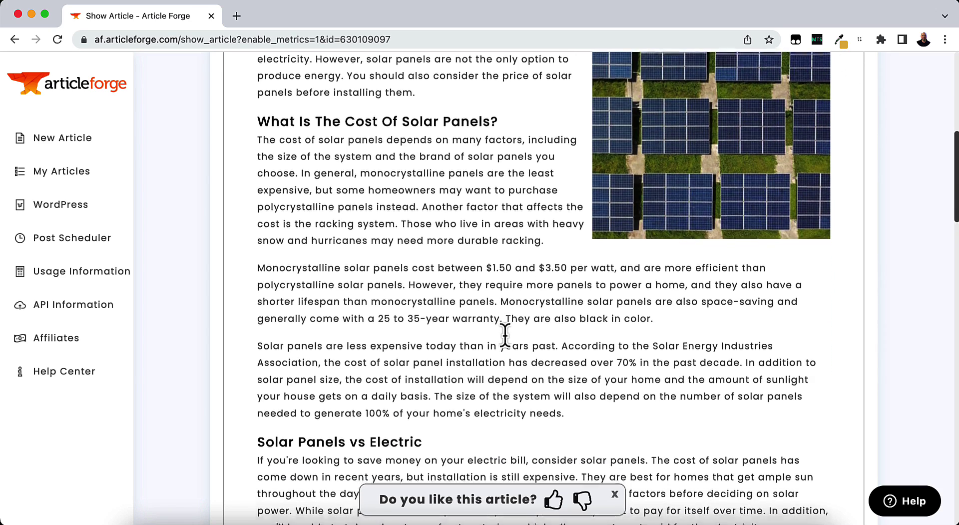
{"action": "scroll", "coordinate": [511, 335], "scroll_direction": "down", "scroll_amount": 9}
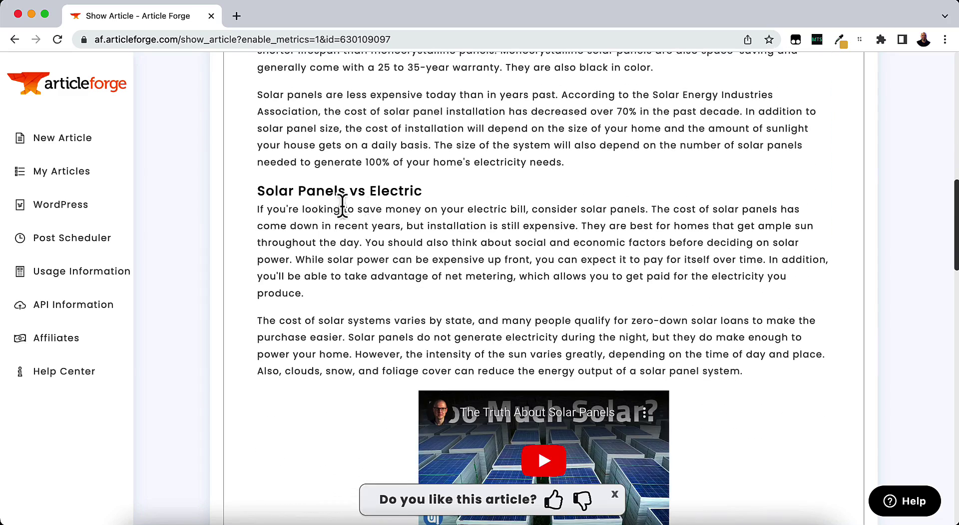
{"action": "scroll", "coordinate": [402, 230], "scroll_direction": "up", "scroll_amount": 10}
{"action": "scroll", "coordinate": [406, 237], "scroll_direction": "up", "scroll_amount": 14}
{"action": "scroll", "coordinate": [406, 240], "scroll_direction": "down", "scroll_amount": 20}
{"action": "scroll", "coordinate": [356, 272], "scroll_direction": "down", "scroll_amount": 17}
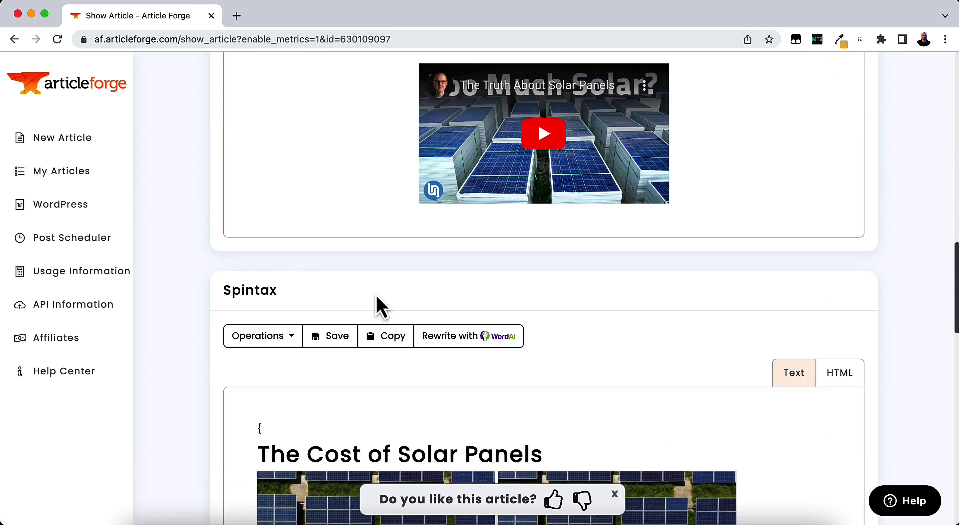
Step: Reread the generated article's text from its title to the "Solar Panels vs Electric" section
{"action": "scroll", "coordinate": [381, 306], "scroll_direction": "up", "scroll_amount": 20}
{"action": "scroll", "coordinate": [374, 292], "scroll_direction": "up", "scroll_amount": 14}
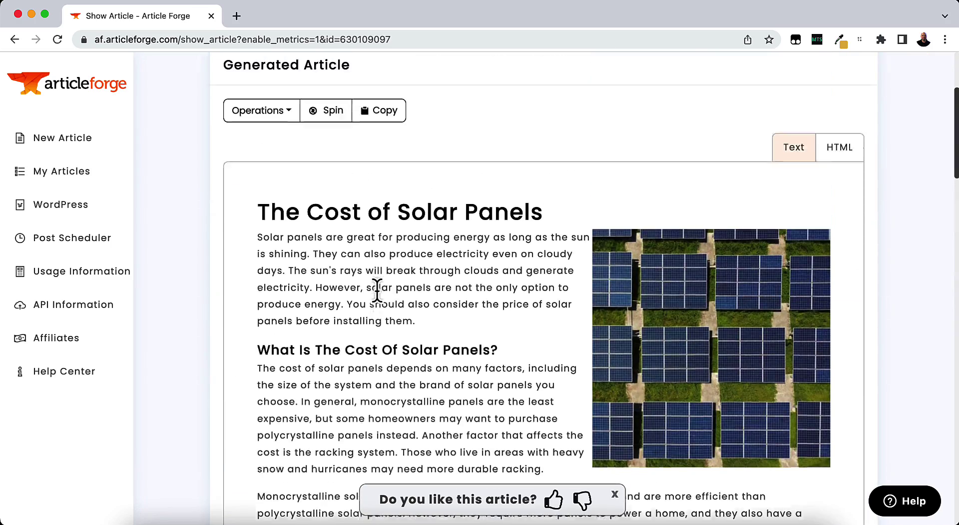
{"action": "scroll", "coordinate": [382, 297], "scroll_direction": "down", "scroll_amount": 4}
{"action": "scroll", "coordinate": [385, 299], "scroll_direction": "down", "scroll_amount": 10}
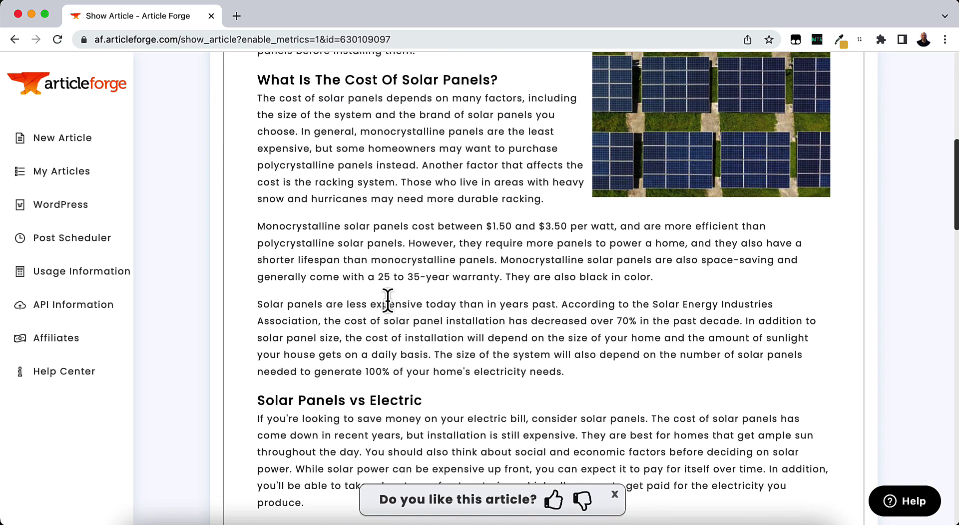
{"action": "scroll", "coordinate": [388, 300], "scroll_direction": "up", "scroll_amount": 1}
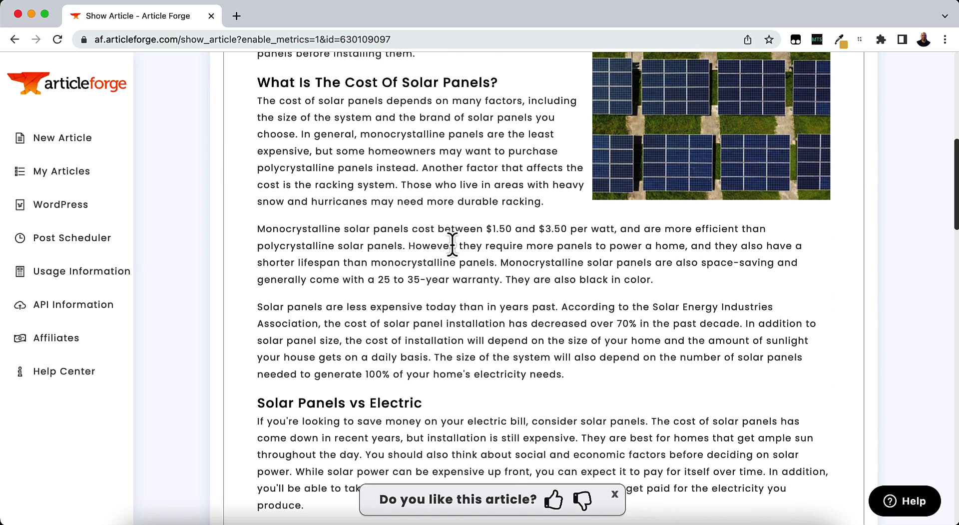
{"action": "scroll", "coordinate": [487, 305], "scroll_direction": "up", "scroll_amount": 14}
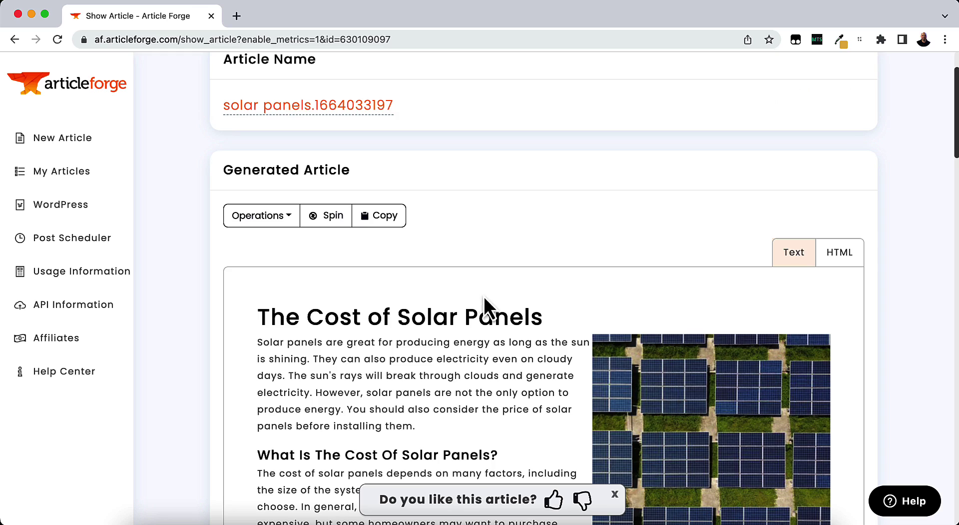
{"action": "scroll", "coordinate": [485, 300], "scroll_direction": "down", "scroll_amount": 15}
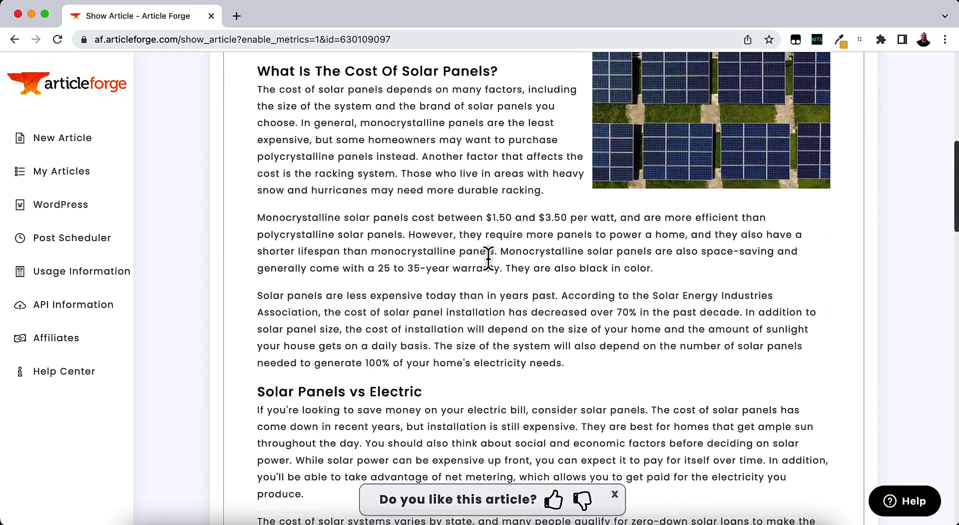
{"action": "scroll", "coordinate": [488, 257], "scroll_direction": "down", "scroll_amount": 1}
{"action": "scroll", "coordinate": [487, 260], "scroll_direction": "up", "scroll_amount": 15}
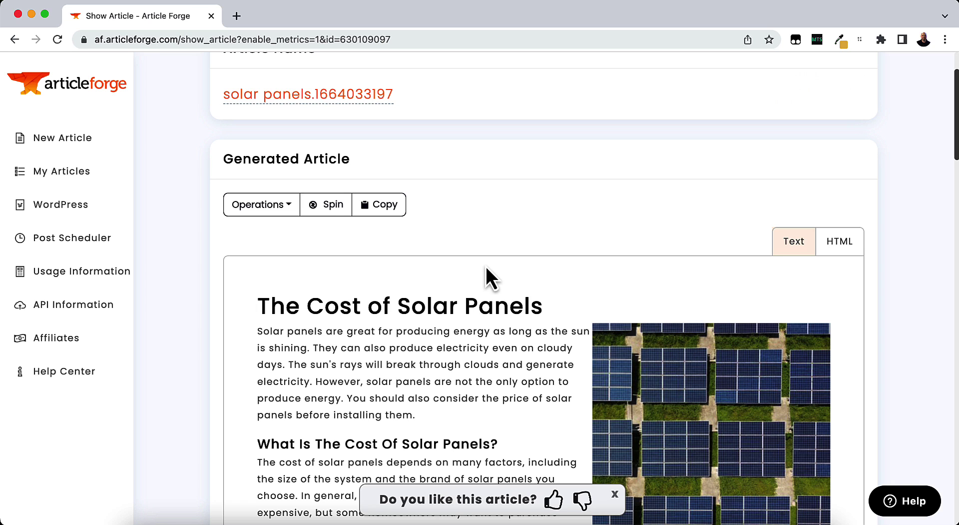
Step: Copy the full text of the generated solar panels article to the clipboard and clear the selection
{"action": "scroll", "coordinate": [620, 242], "scroll_direction": "down", "scroll_amount": 9}
{"action": "scroll", "coordinate": [620, 235], "scroll_direction": "up", "scroll_amount": 11}
{"action": "scroll", "coordinate": [620, 231], "scroll_direction": "down", "scroll_amount": 8}
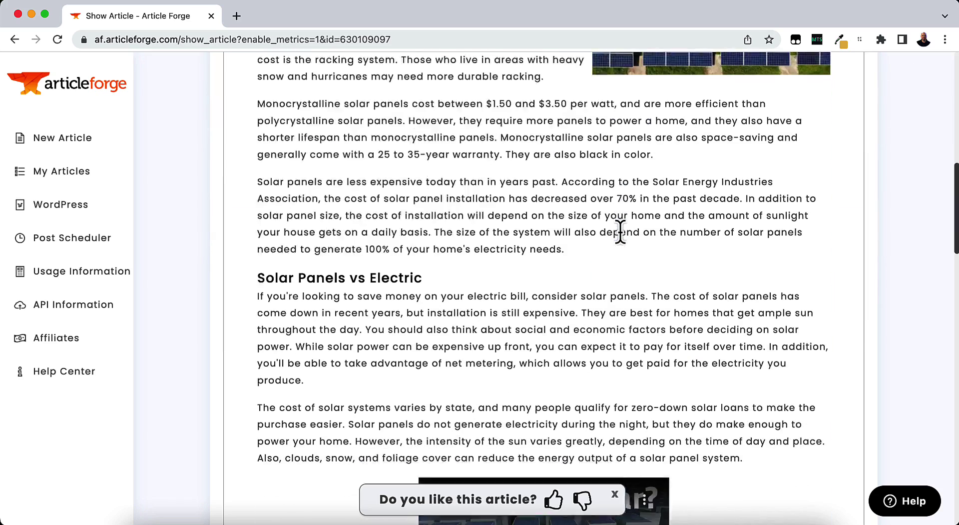
{"action": "scroll", "coordinate": [620, 231], "scroll_direction": "up", "scroll_amount": 6}
{"action": "scroll", "coordinate": [621, 231], "scroll_direction": "down", "scroll_amount": 1}
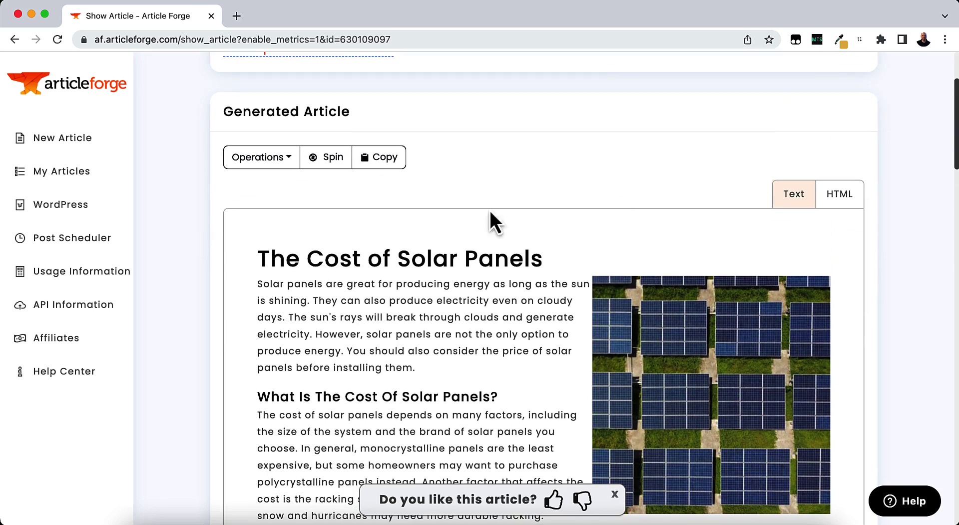
{"action": "left_click", "coordinate": [393, 170]}
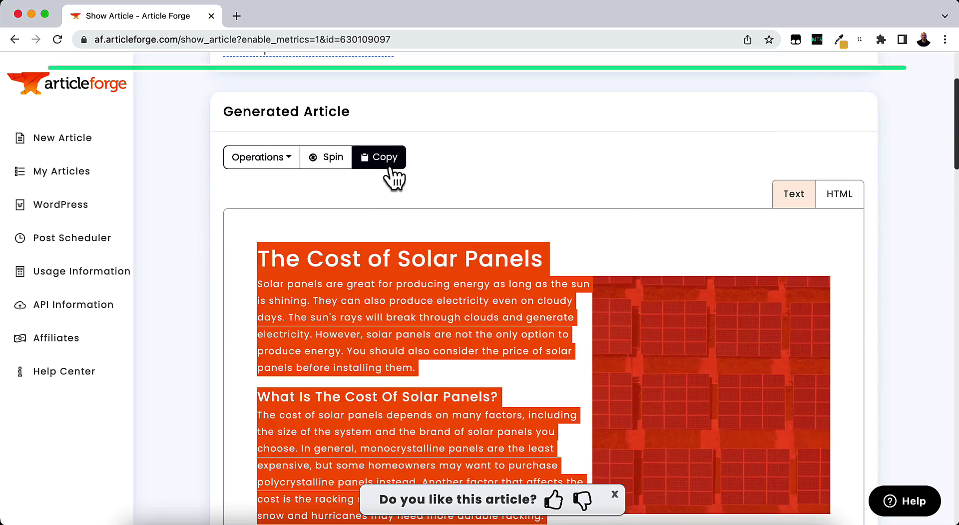
{"action": "left_click", "coordinate": [560, 264]}
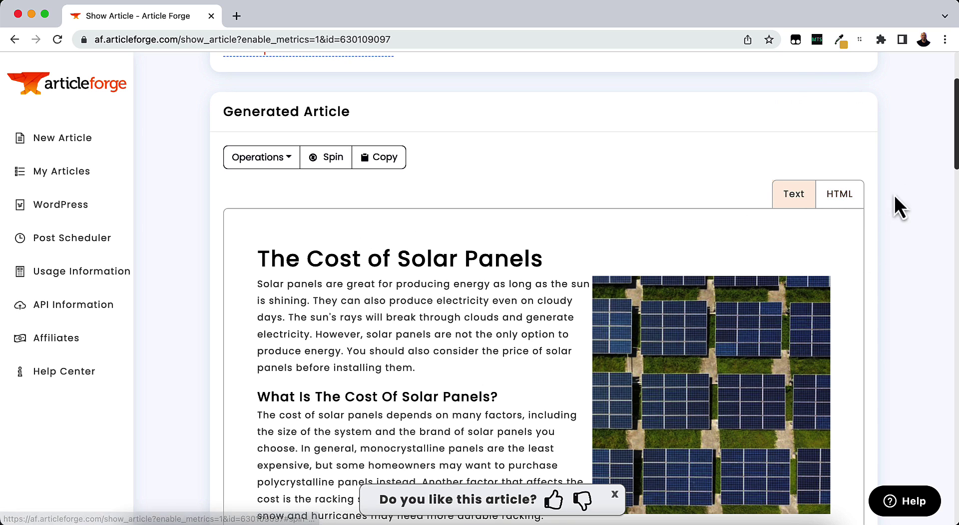
Step: Inspect the generated article's HTML source through to the embedded video code, and return to the Text view
{"action": "left_click", "coordinate": [846, 204]}
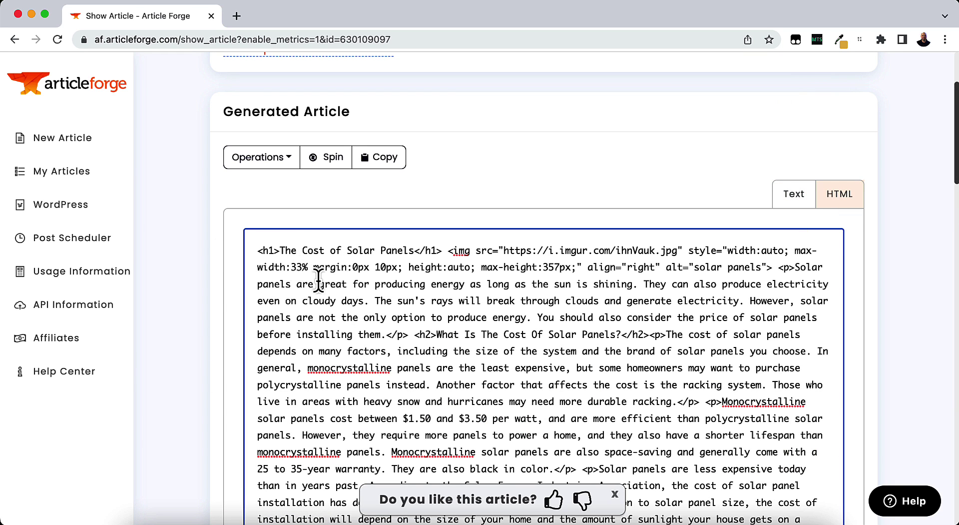
{"action": "scroll", "coordinate": [430, 265], "scroll_direction": "down", "scroll_amount": 15}
{"action": "scroll", "coordinate": [431, 265], "scroll_direction": "up", "scroll_amount": 15}
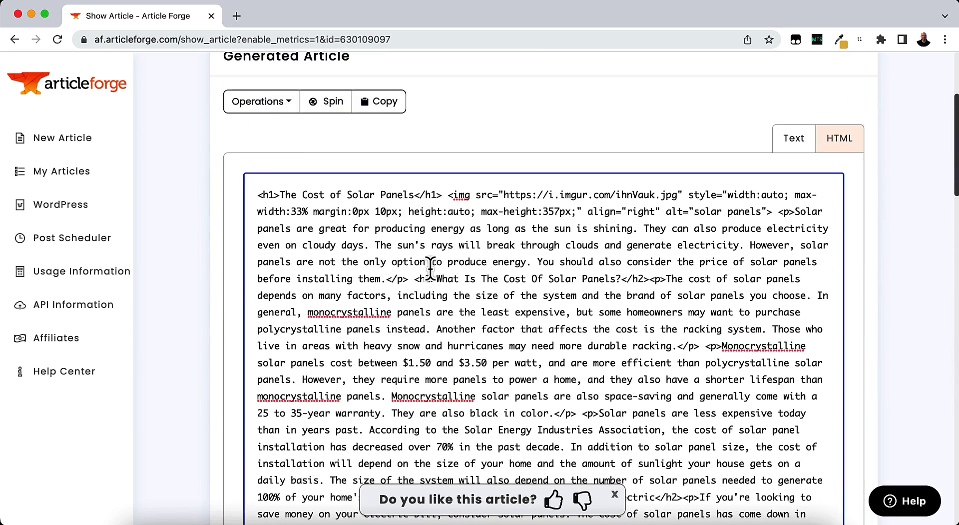
{"action": "scroll", "coordinate": [655, 371], "scroll_direction": "down", "scroll_amount": 5}
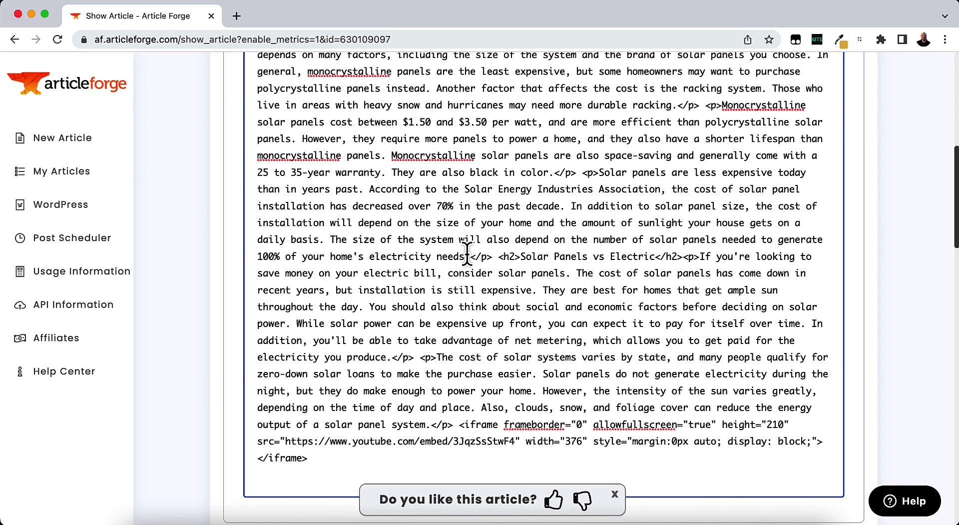
{"action": "scroll", "coordinate": [465, 256], "scroll_direction": "up", "scroll_amount": 8}
{"action": "left_click", "coordinate": [795, 332]}
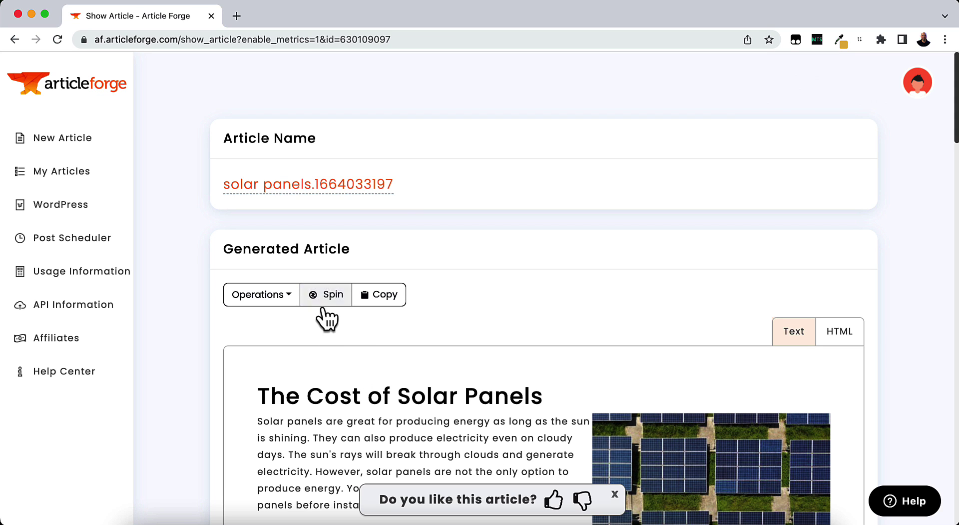
Step: Examine the Spintax version of the article, from its title and images to the "Solar Panels vs Electric" section
{"action": "scroll", "coordinate": [357, 318], "scroll_direction": "down", "scroll_amount": 2}
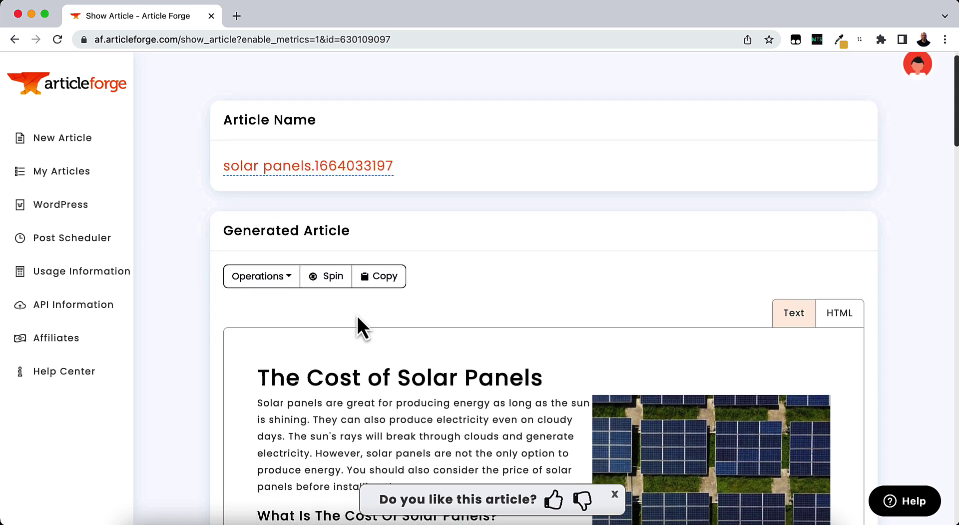
{"action": "scroll", "coordinate": [436, 320], "scroll_direction": "down", "scroll_amount": 15}
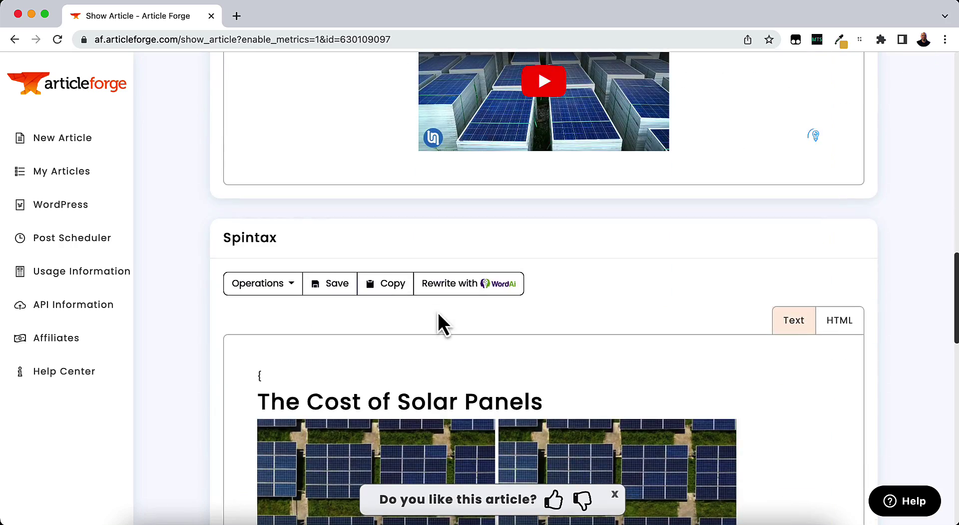
{"action": "scroll", "coordinate": [437, 312], "scroll_direction": "down", "scroll_amount": 3}
{"action": "scroll", "coordinate": [436, 311], "scroll_direction": "down", "scroll_amount": 20}
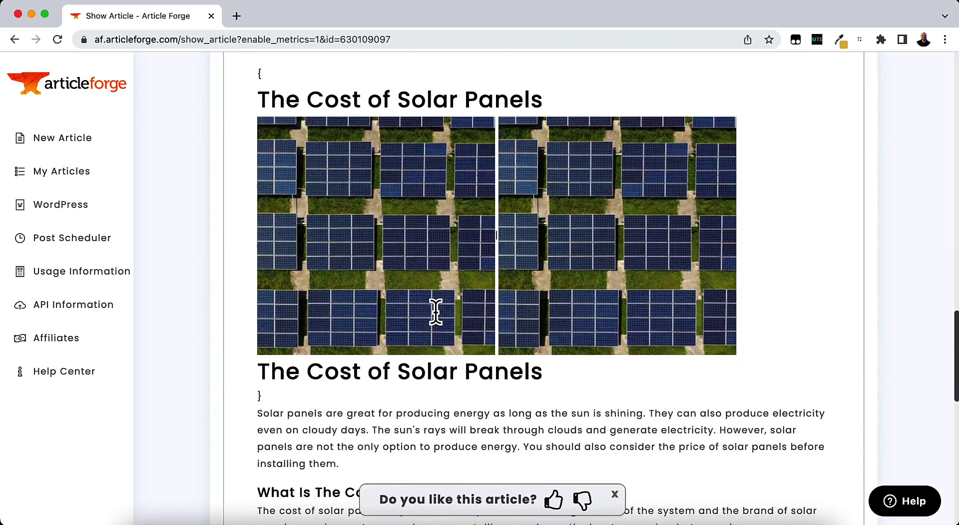
{"action": "scroll", "coordinate": [435, 313], "scroll_direction": "up", "scroll_amount": 20}
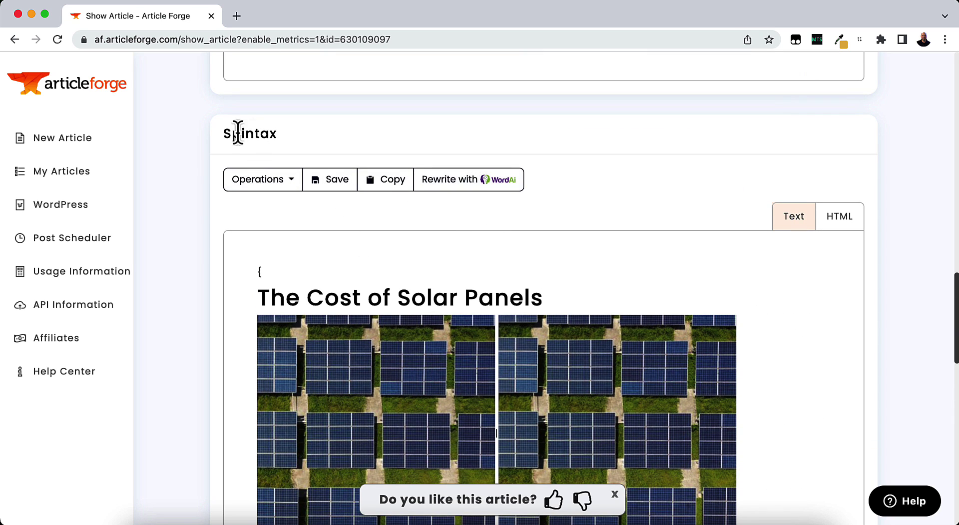
{"action": "scroll", "coordinate": [374, 370], "scroll_direction": "down", "scroll_amount": 5}
{"action": "scroll", "coordinate": [377, 359], "scroll_direction": "down", "scroll_amount": 13}
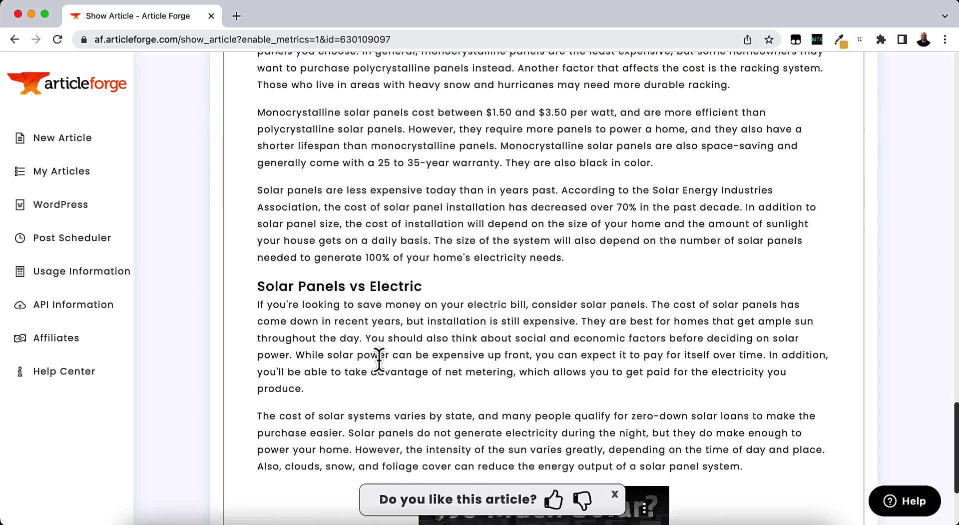
{"action": "scroll", "coordinate": [372, 358], "scroll_direction": "up", "scroll_amount": 15}
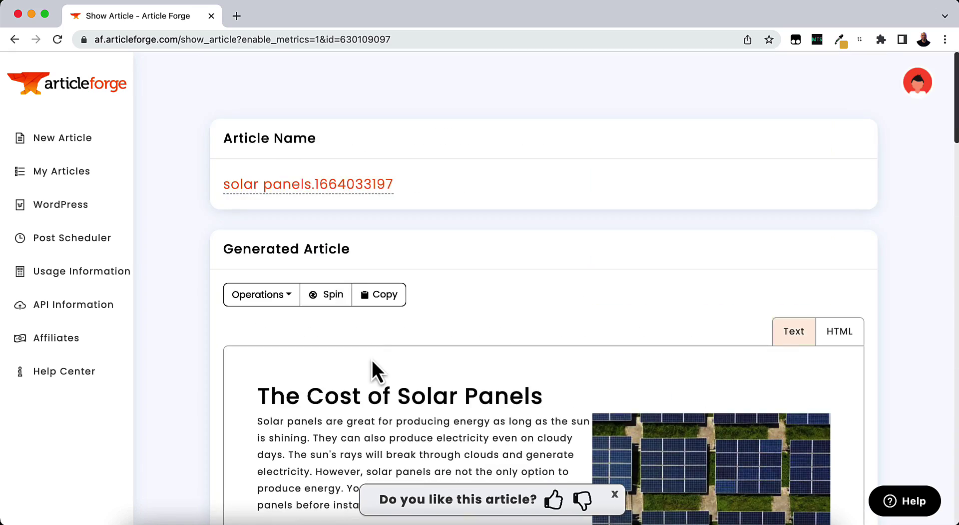